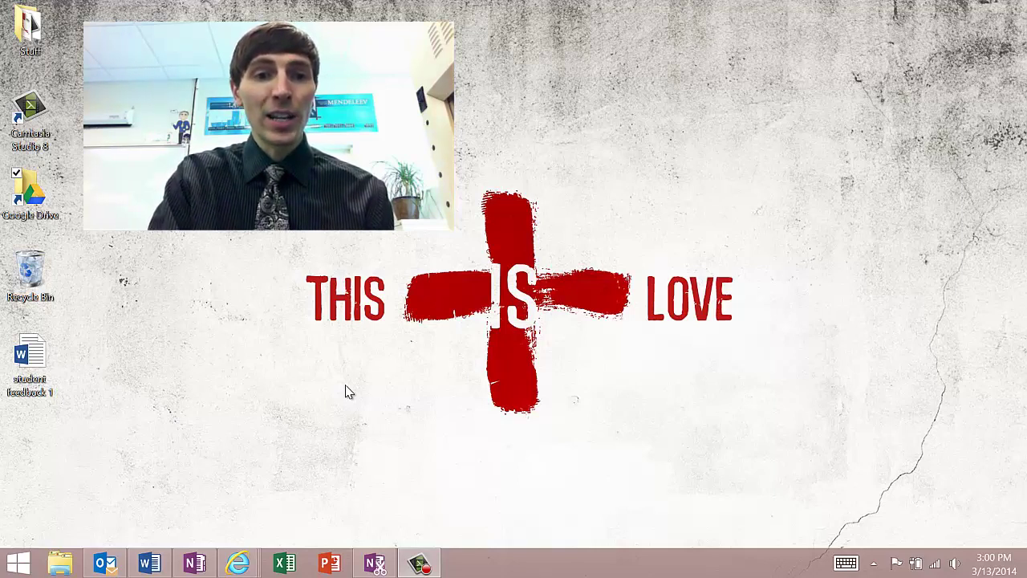
- Search 'default' and open Set your default programs in Control Panel's Default Programs
key("super+s")
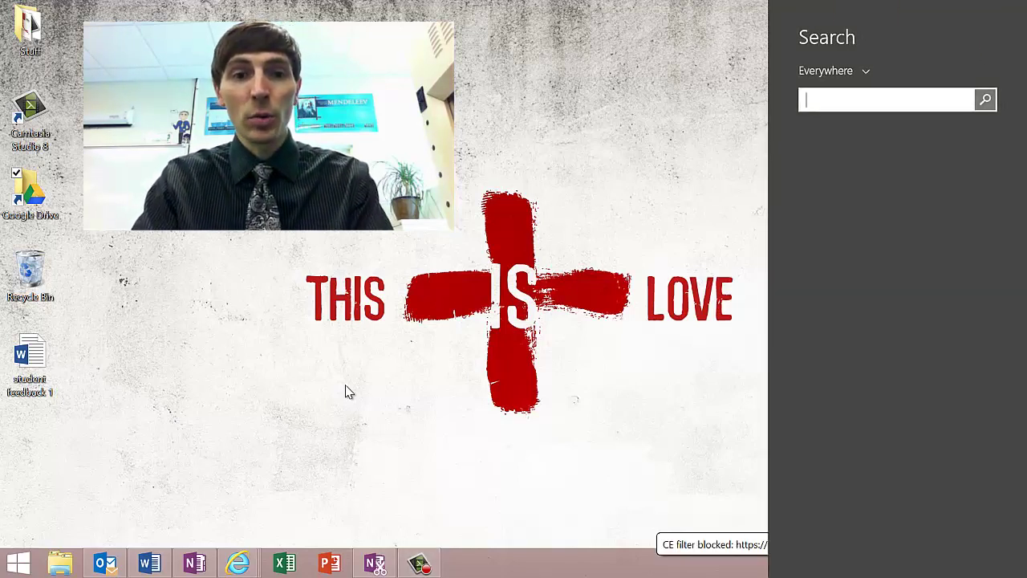
type("default Programs")
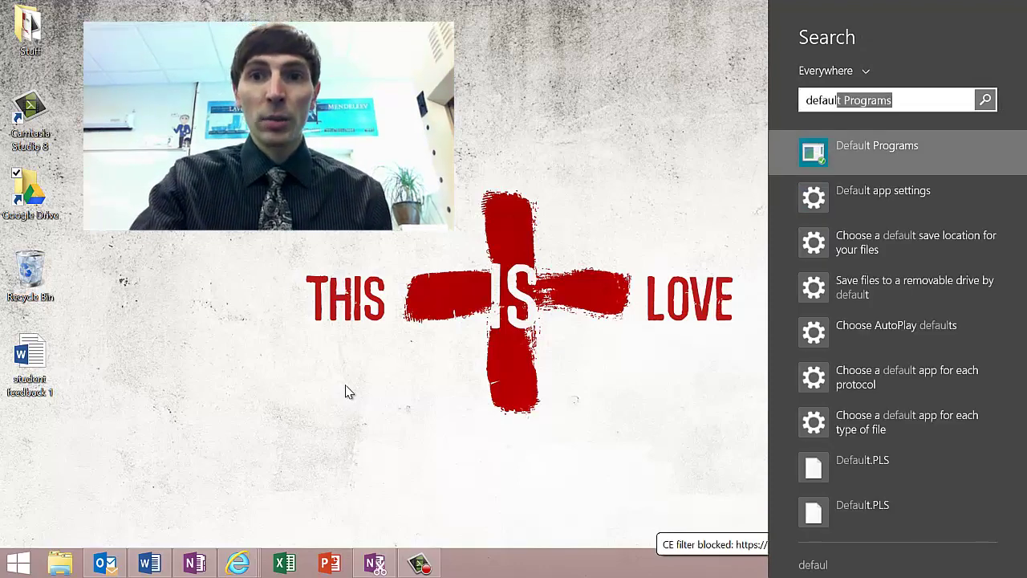
left_click(872, 556)
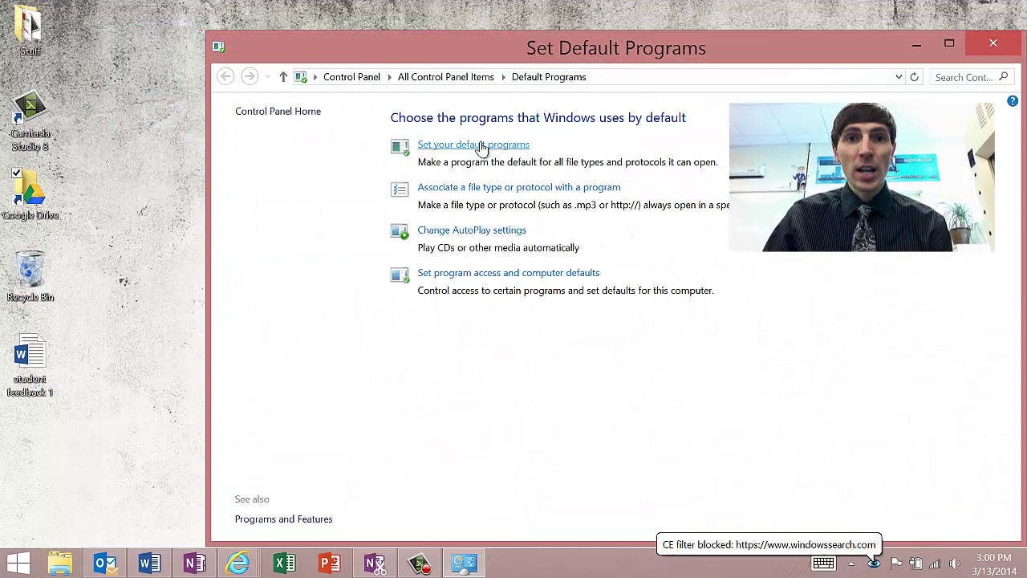
left_click(482, 146)
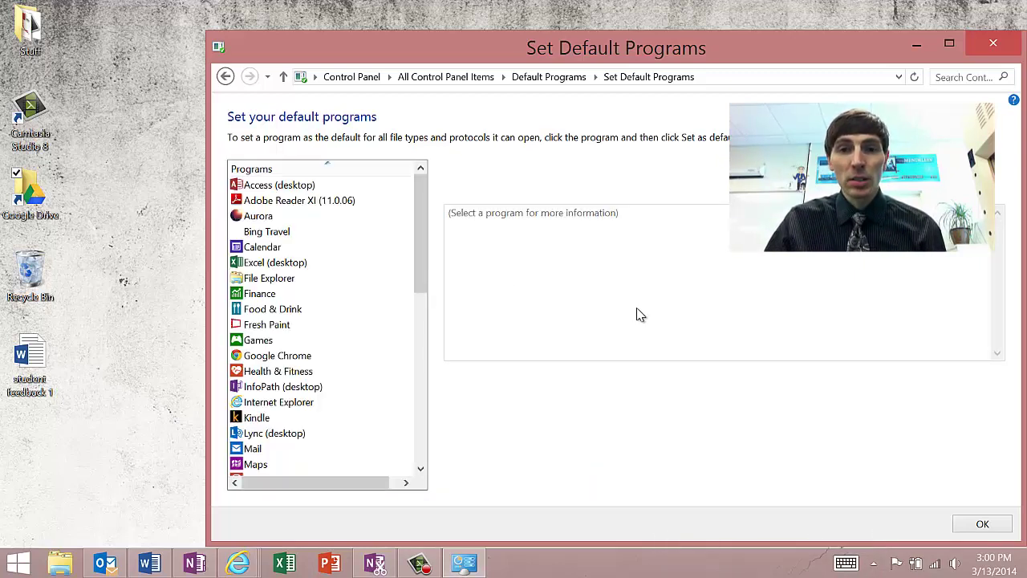
- Select OneNote (desktop) in the program list and set it as the default
left_click_drag(418, 205, 431, 296)
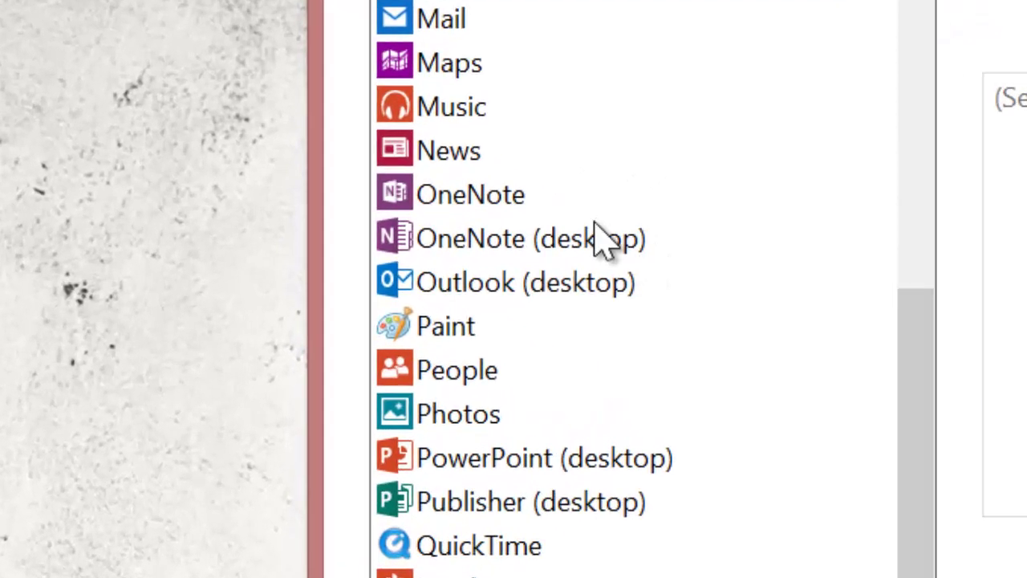
left_click(305, 264)
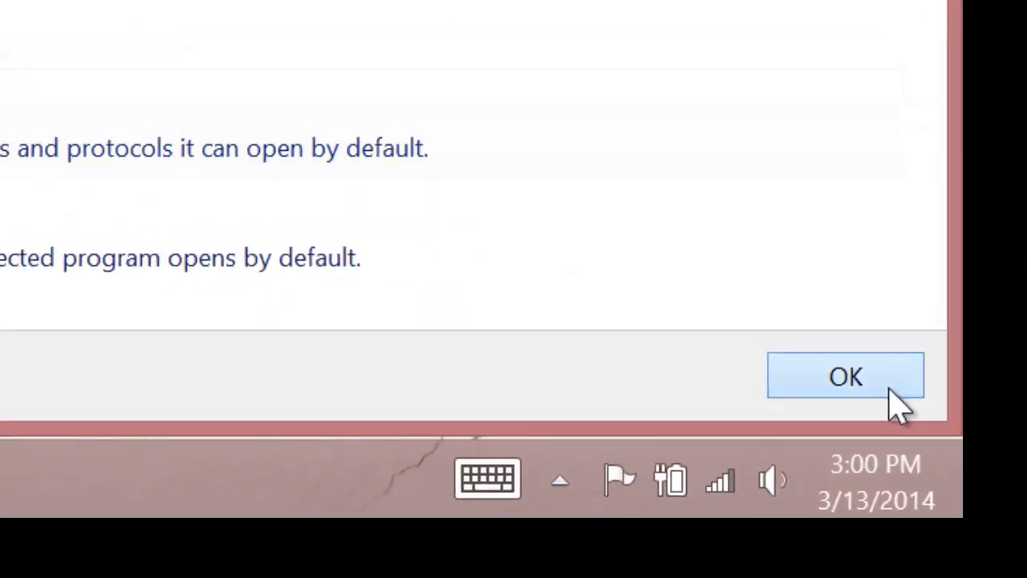
left_click(889, 388)
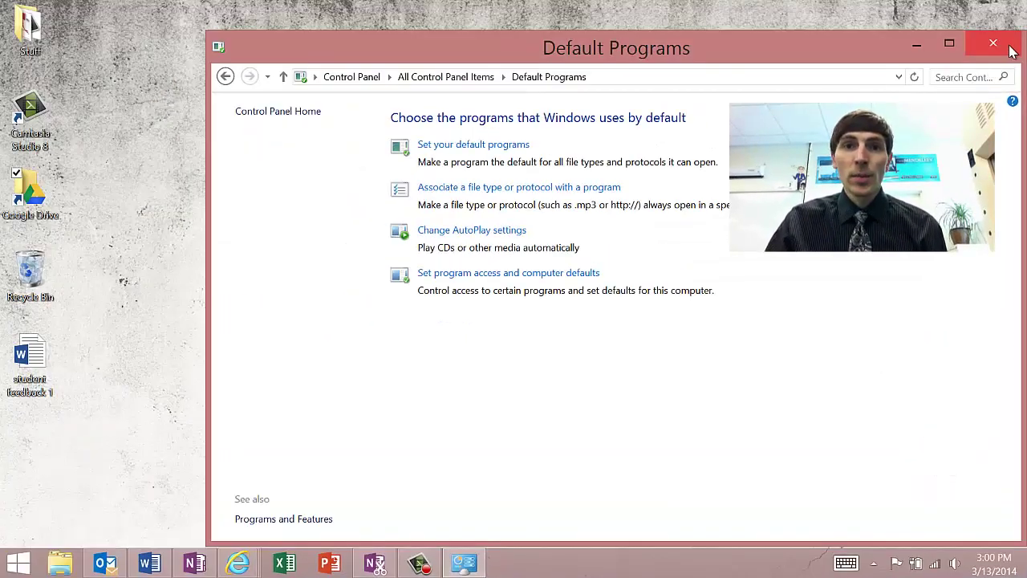
- Close Default Programs and bring the Haiku LMS Honors Chemistry page forward in Internet Explorer
left_click(994, 43)
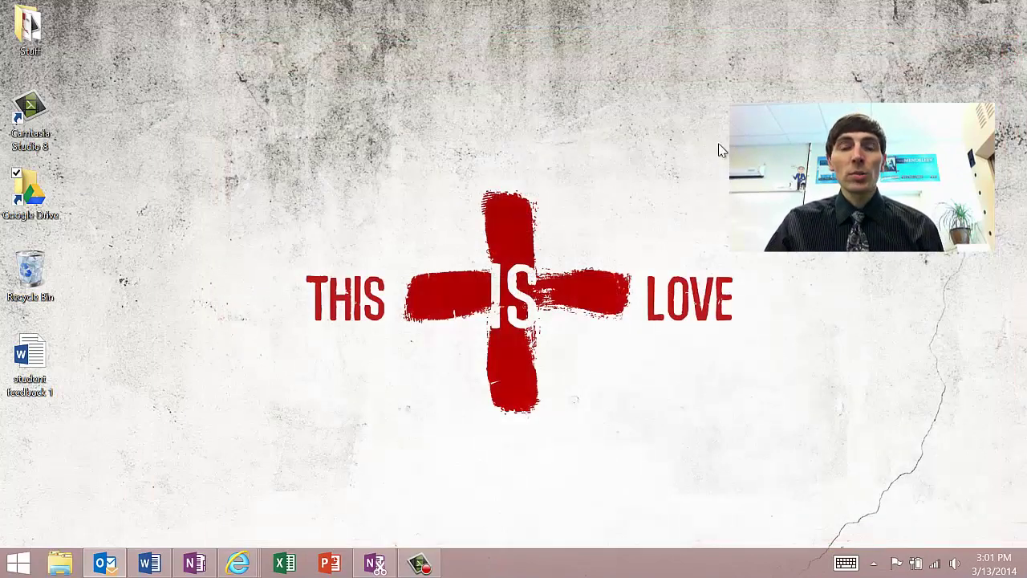
mouse_move(219, 554)
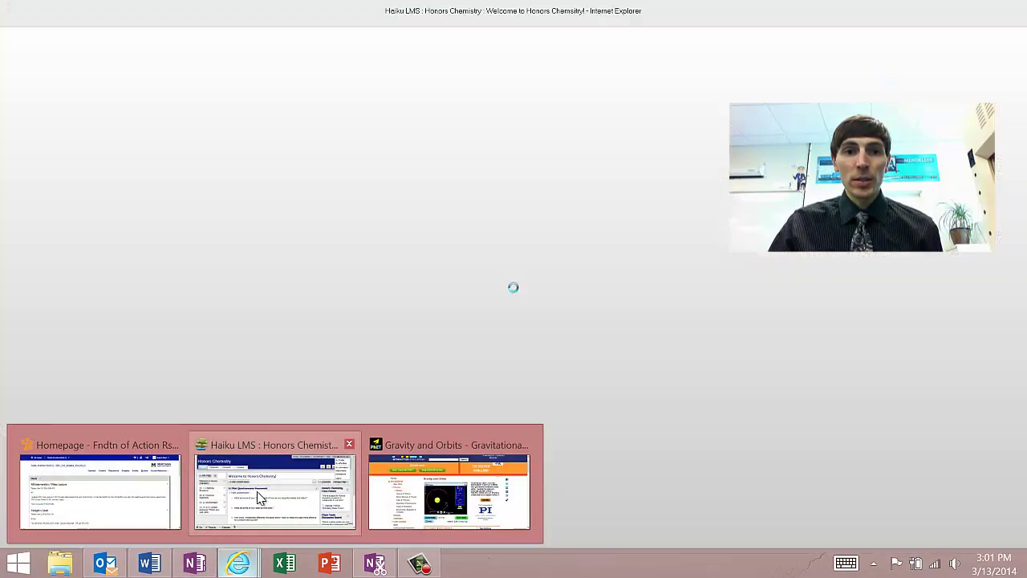
left_click(253, 494)
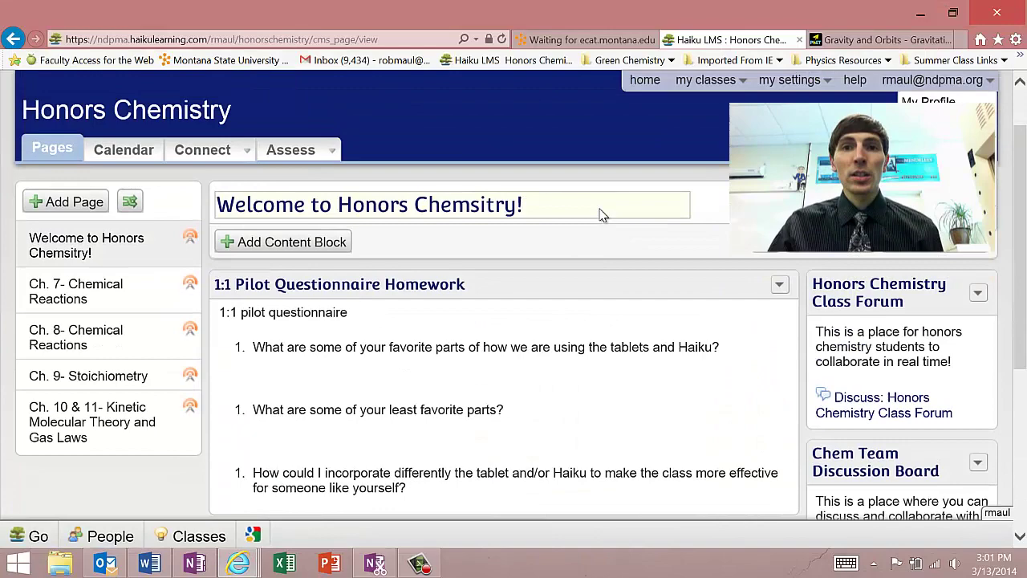
scroll(601, 215, "down", 5)
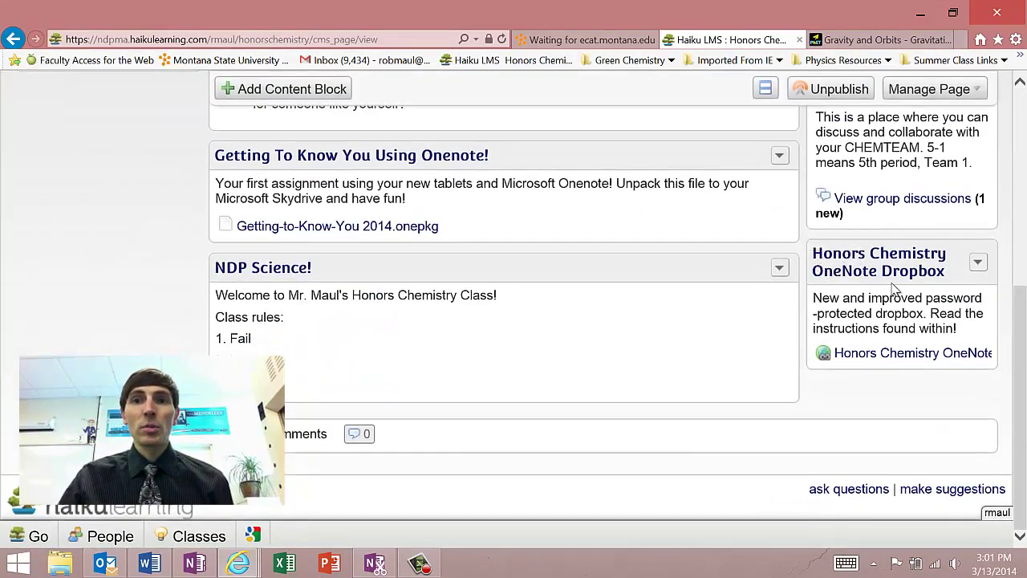
scroll(803, 305, "up", 5)
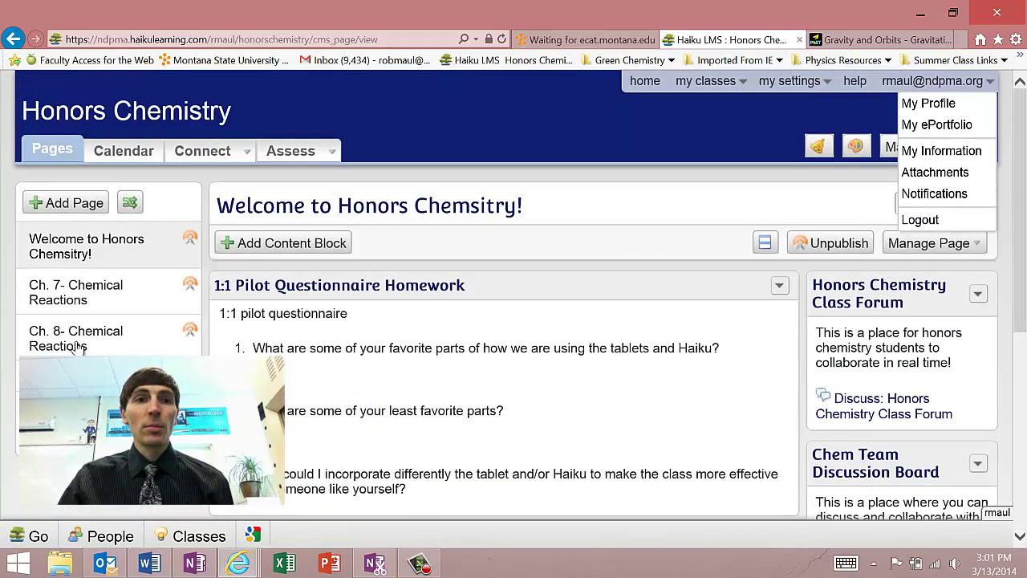
- Open the Ch. 10 & 11 chapter page and scroll to the OneNote Dropbox link
left_click(76, 384)
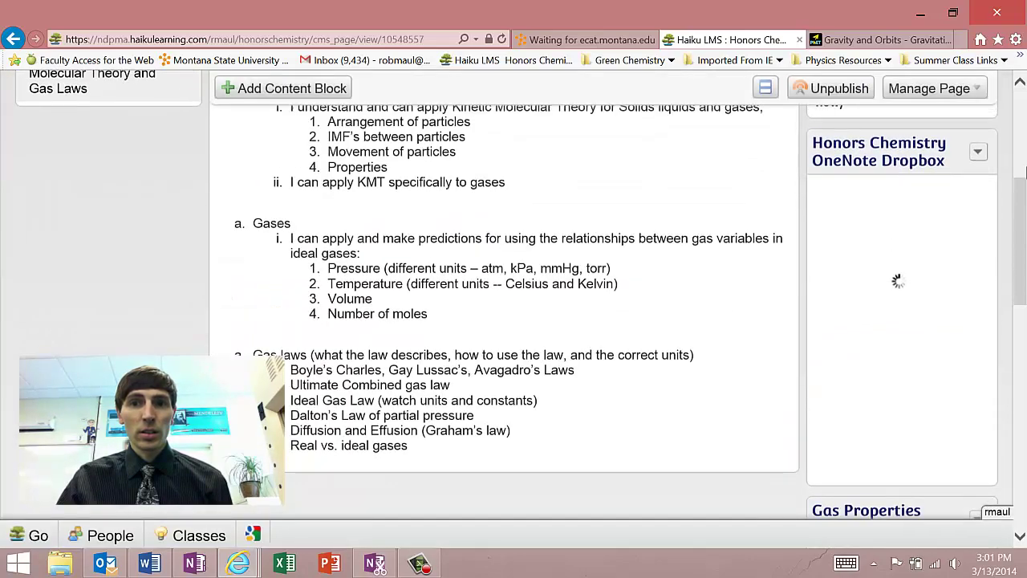
scroll(864, 163, "down", 3)
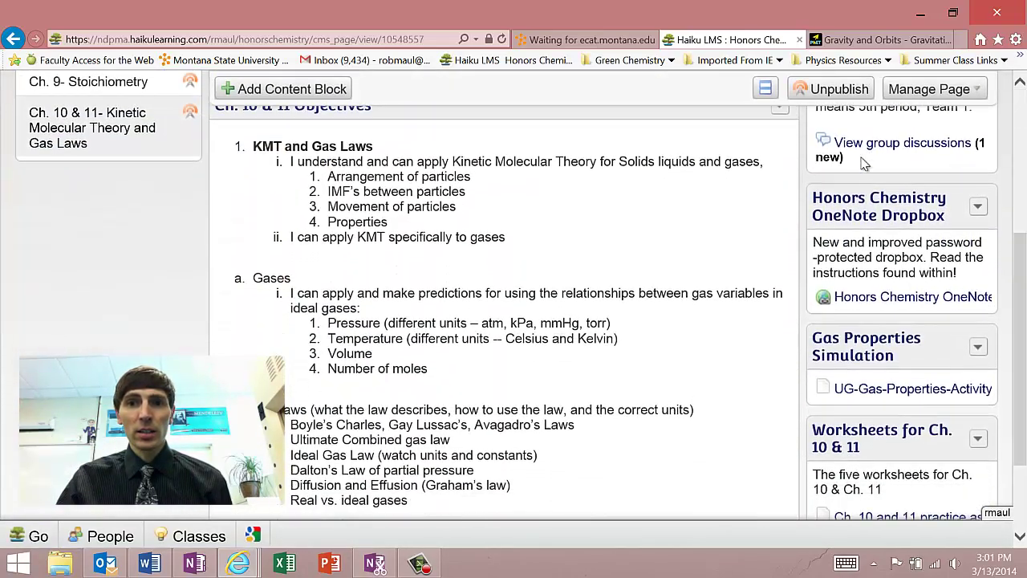
scroll(894, 223, "up", 3)
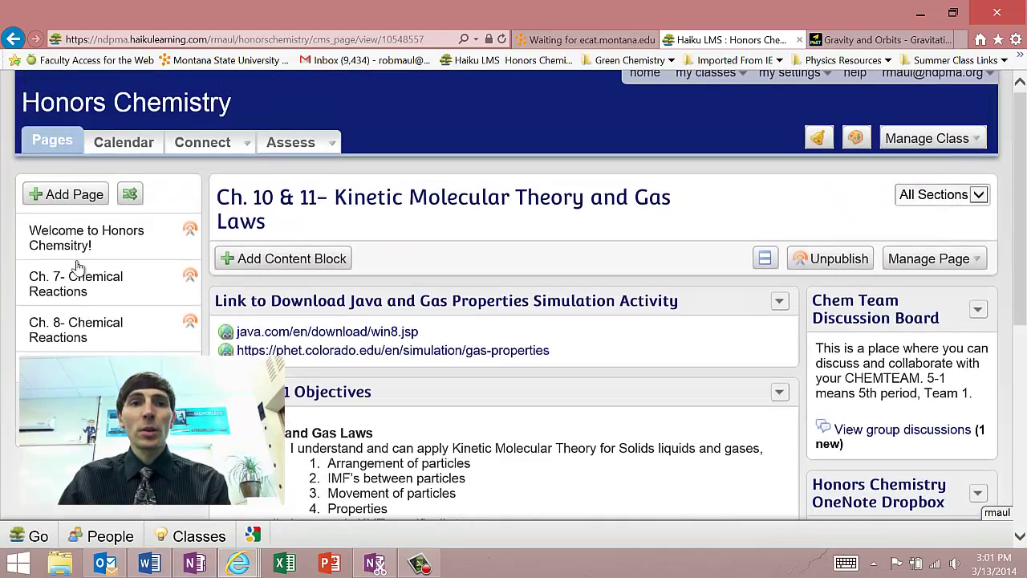
scroll(939, 430, "down", 2)
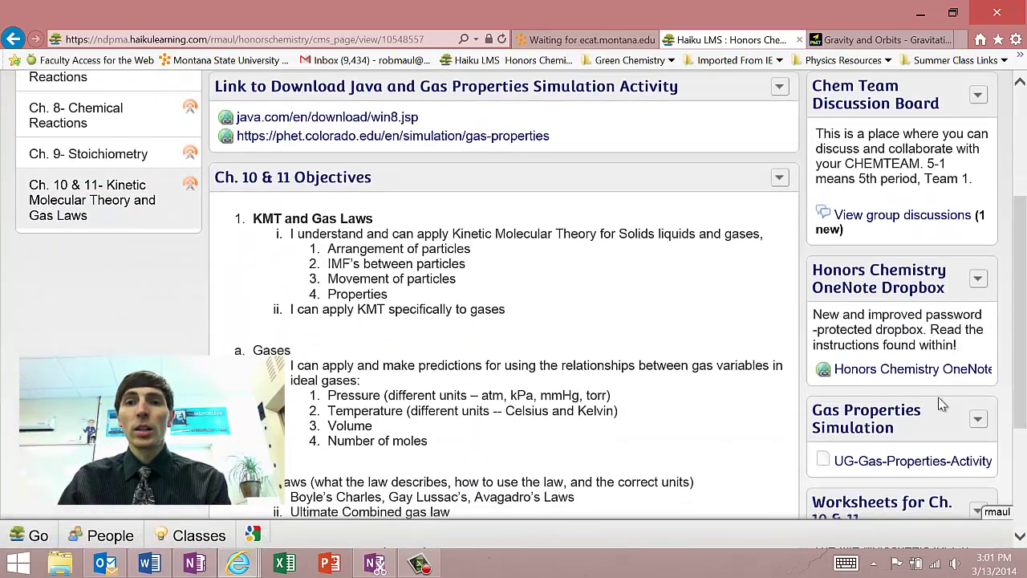
- Open the Honors Chemistry OneNote Dropbox link, sign in, and choose Edit in Microsoft OneNote
left_click(933, 377)
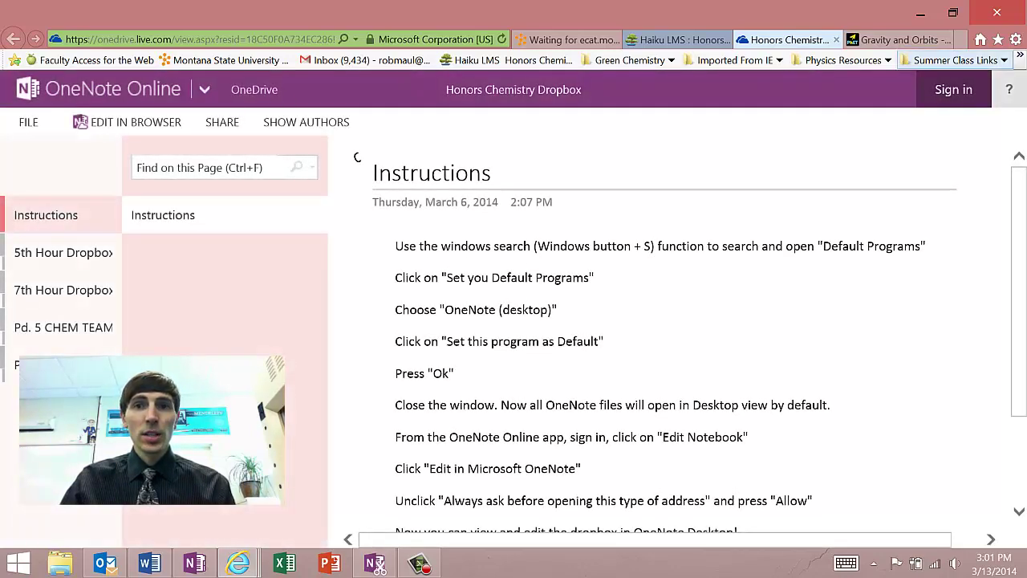
left_click(954, 90)
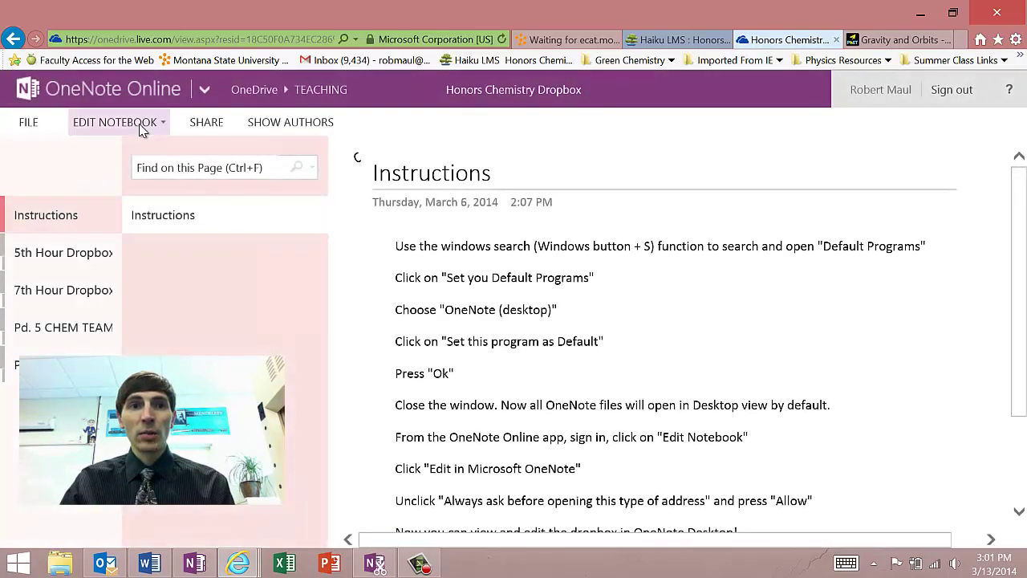
left_click(141, 126)
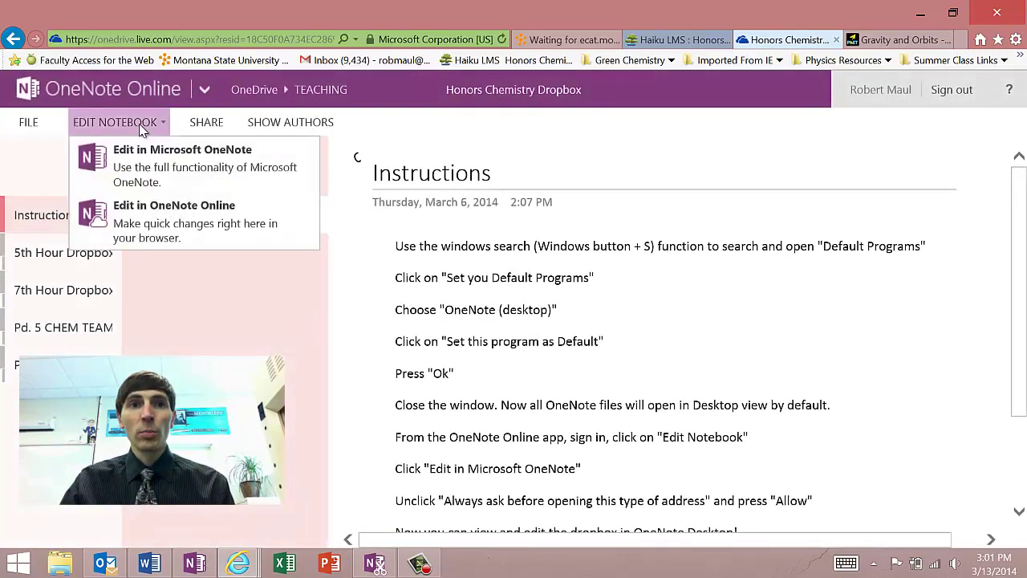
left_click(199, 176)
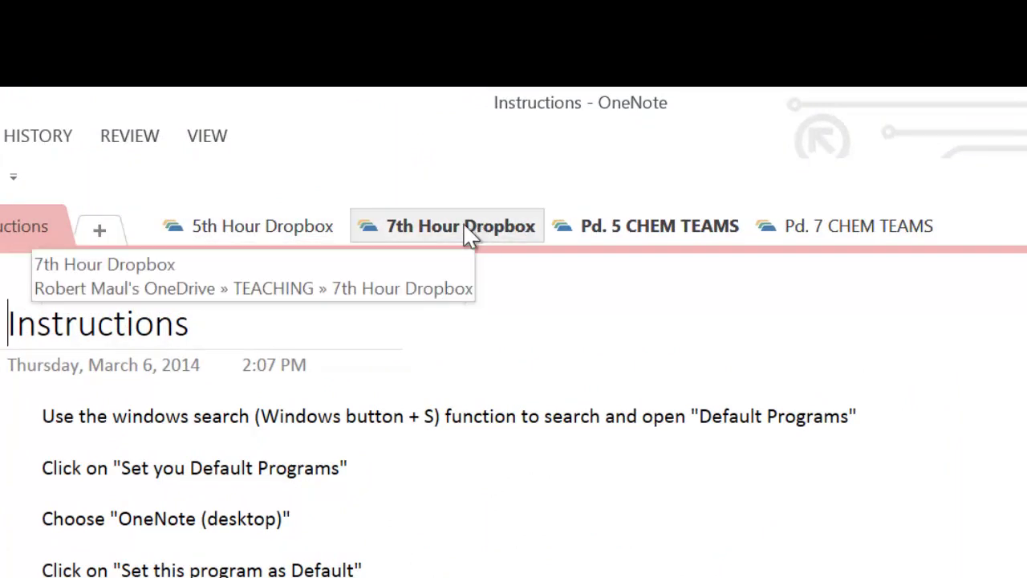
- Open the 5th Hour Dropbox group and browse its list of student sections
left_click(259, 225)
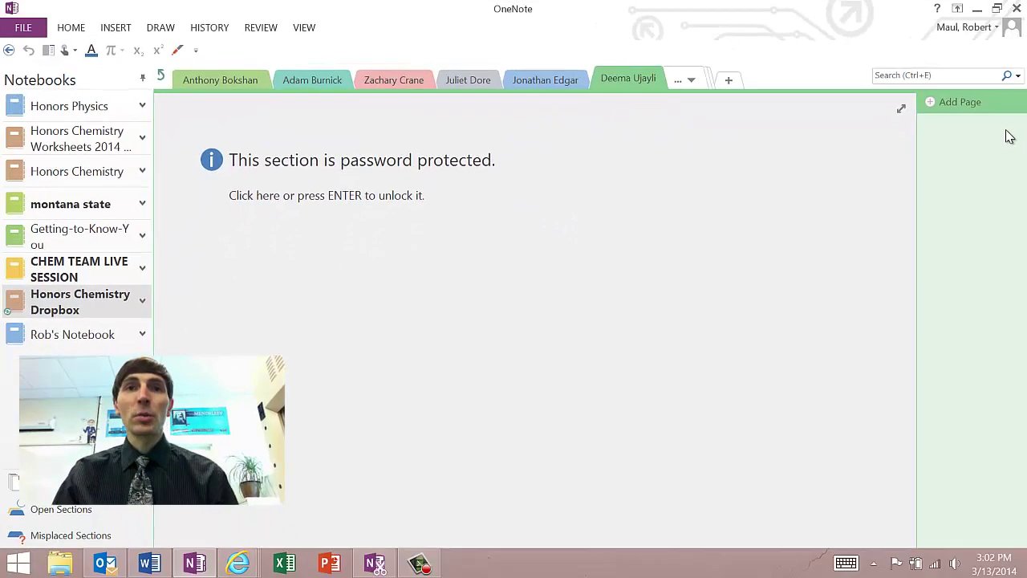
left_click(690, 81)
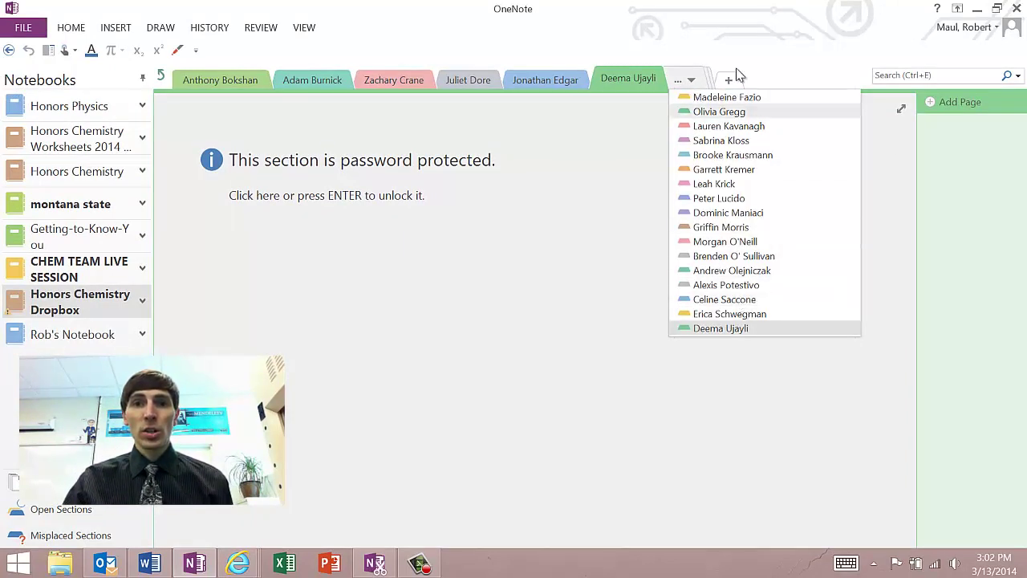
left_click(758, 327)
left_click(692, 80)
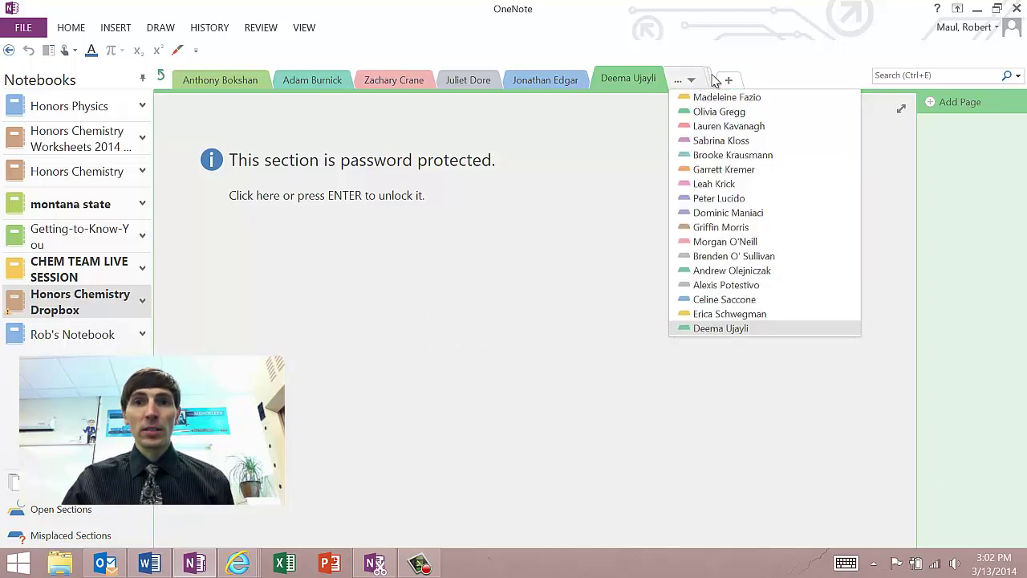
- Add a new dropbox section named with the teacher's name
left_click(727, 80)
type("Mr.")
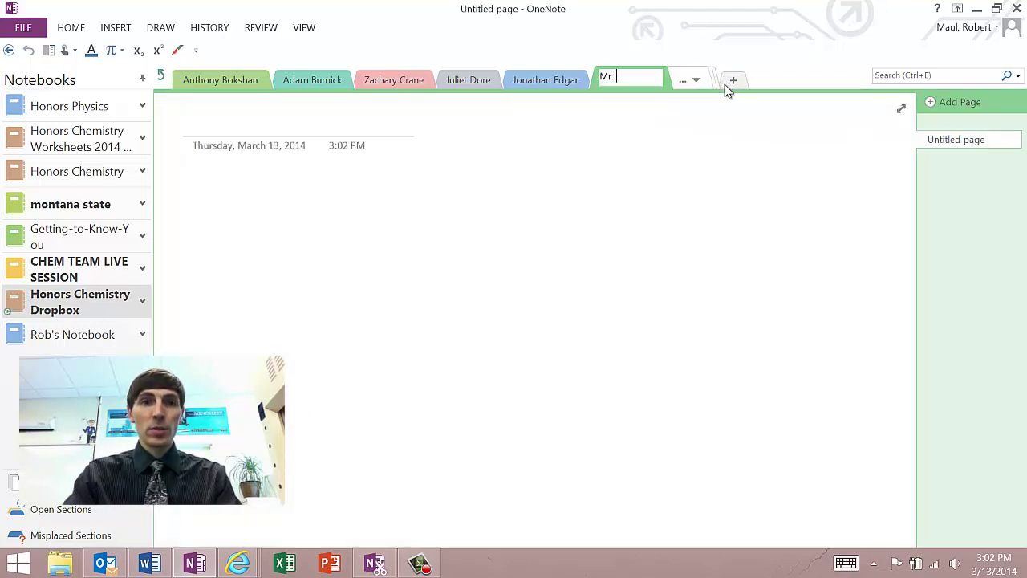
type(" Maui")
key("Return")
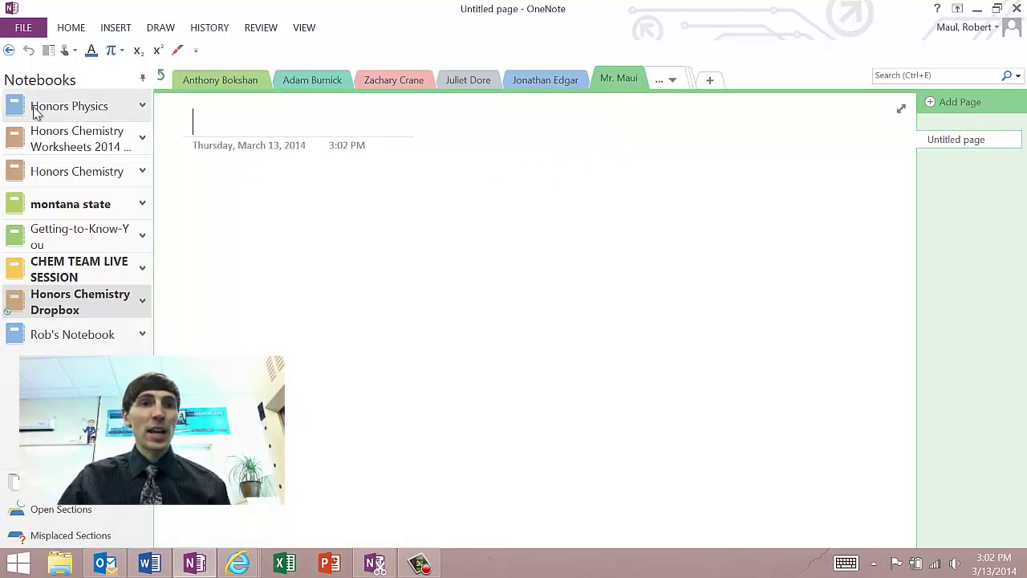
- Cut the Percent Composition.docx page from the Honors Chemistry Worksheets 2014 notebook
left_click(76, 138)
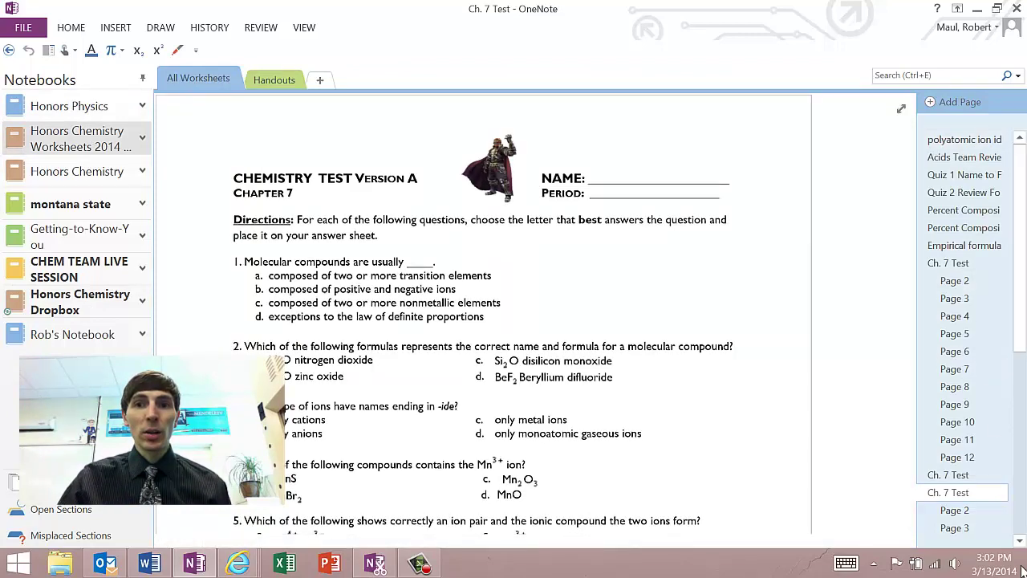
left_click(962, 228)
right_click(956, 210)
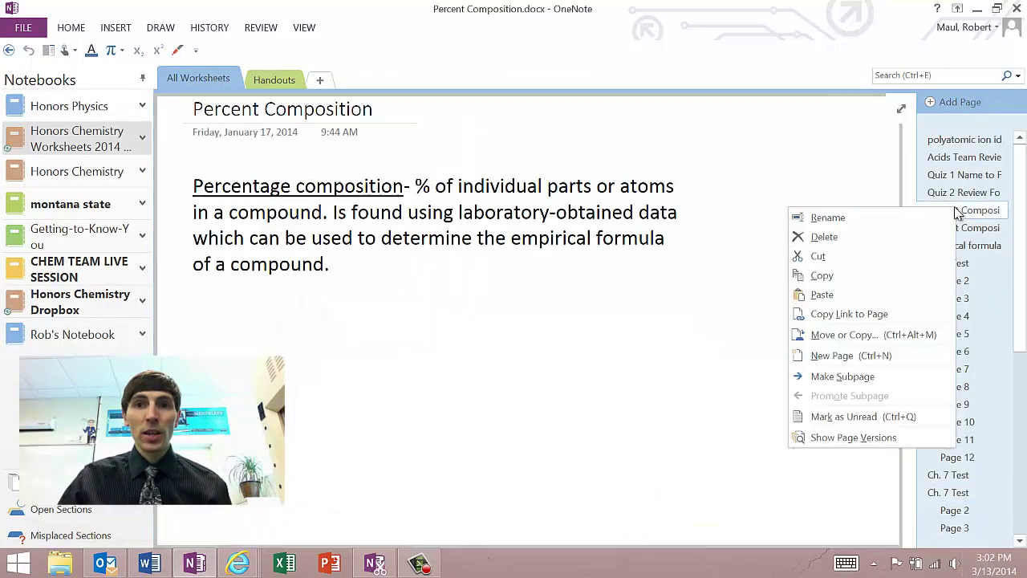
left_click(993, 227)
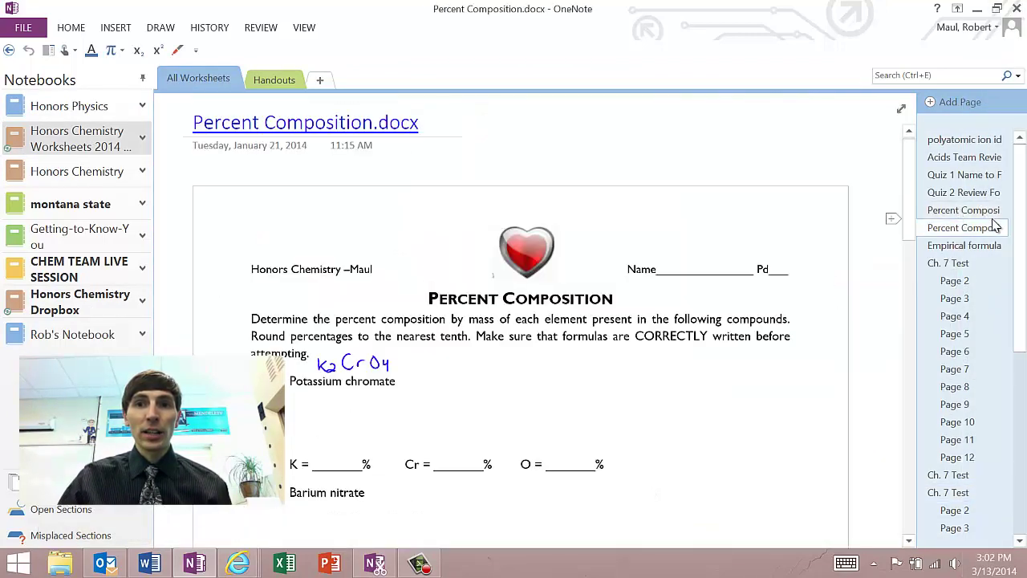
right_click(991, 230)
left_click(863, 274)
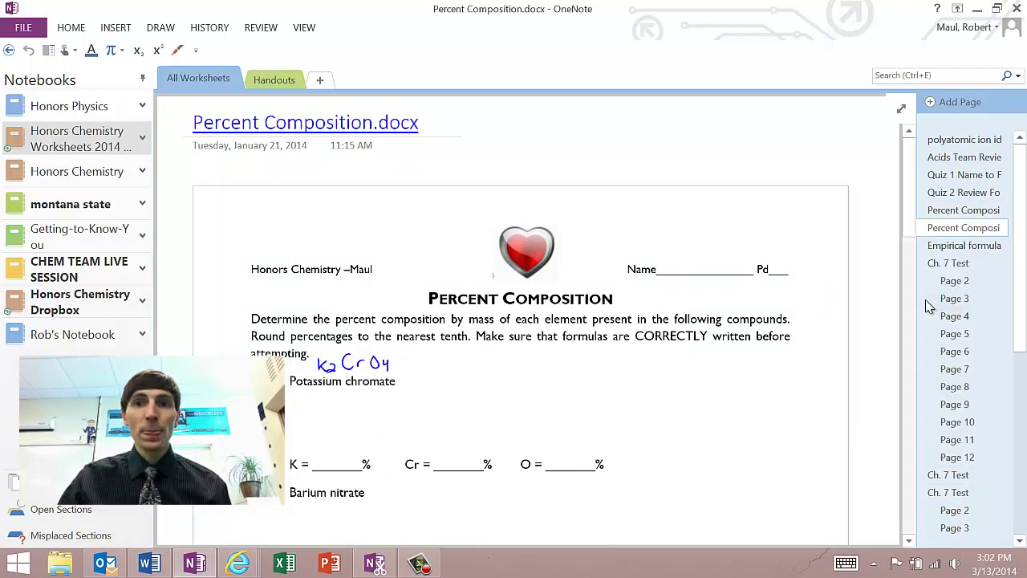
- Paste the page into the teacher's Dropbox section and return to the Instructions page
left_click(92, 299)
right_click(971, 169)
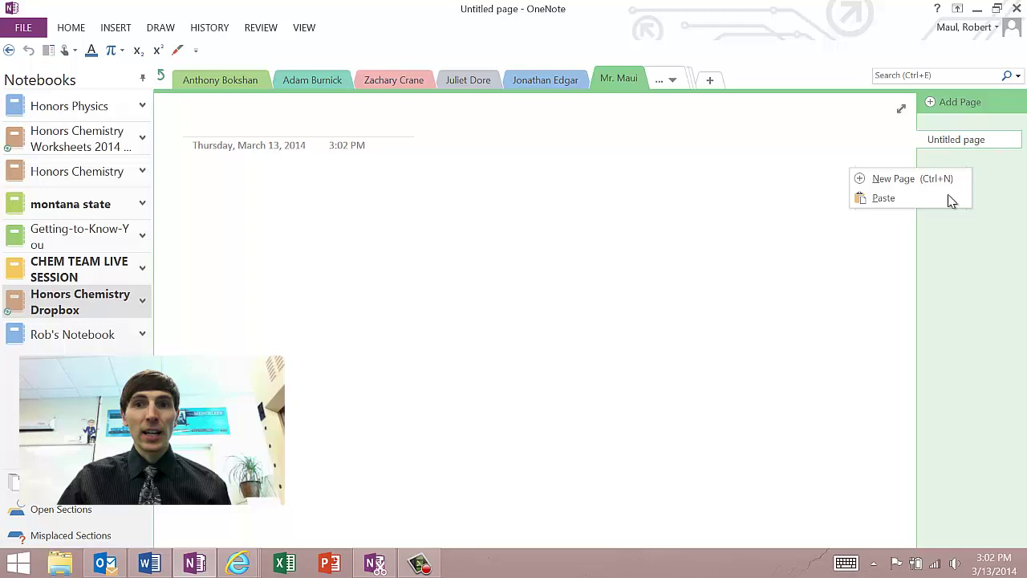
left_click(883, 198)
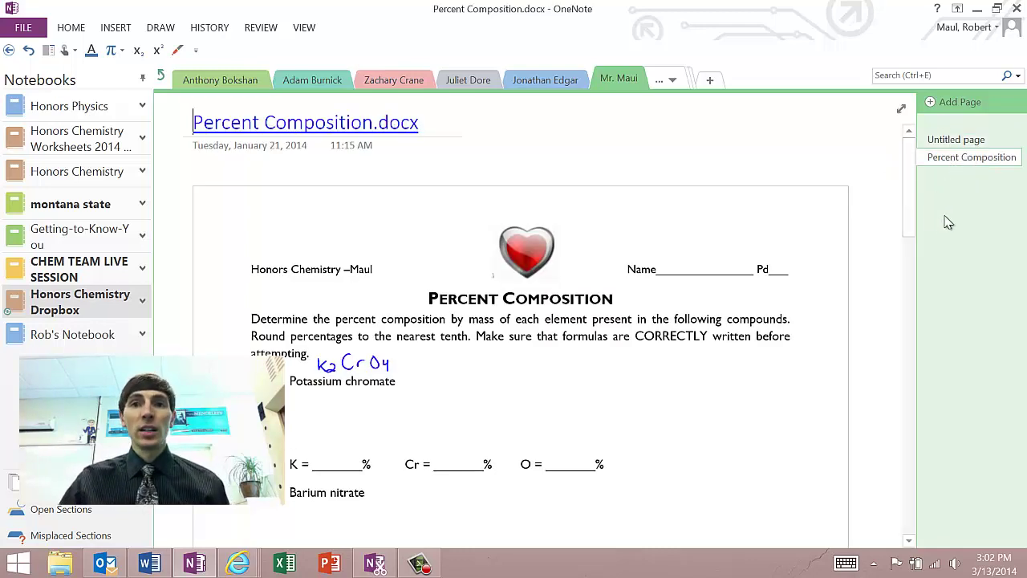
scroll(646, 312, "down", 10)
scroll(646, 312, "up", 10)
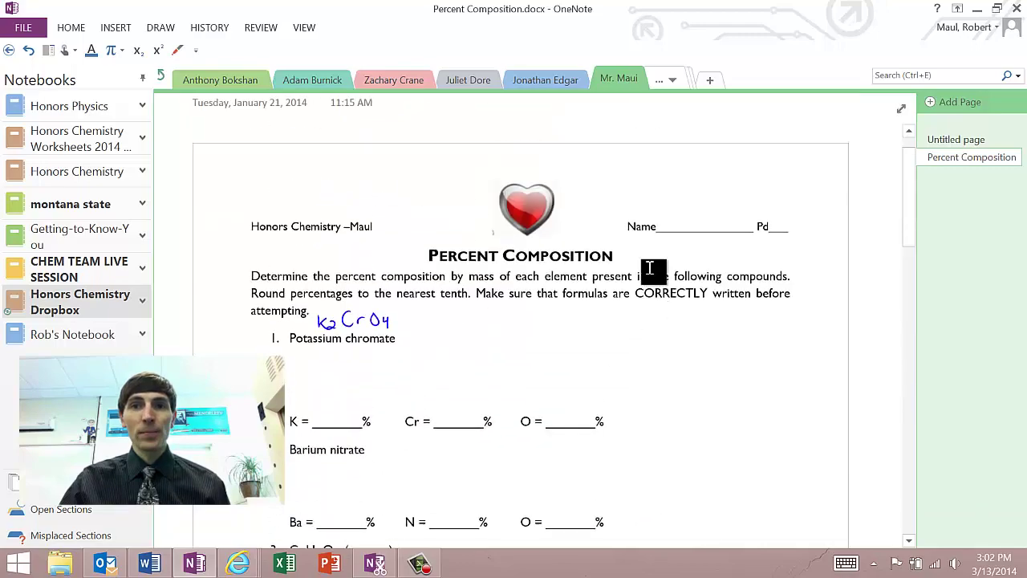
left_click(157, 78)
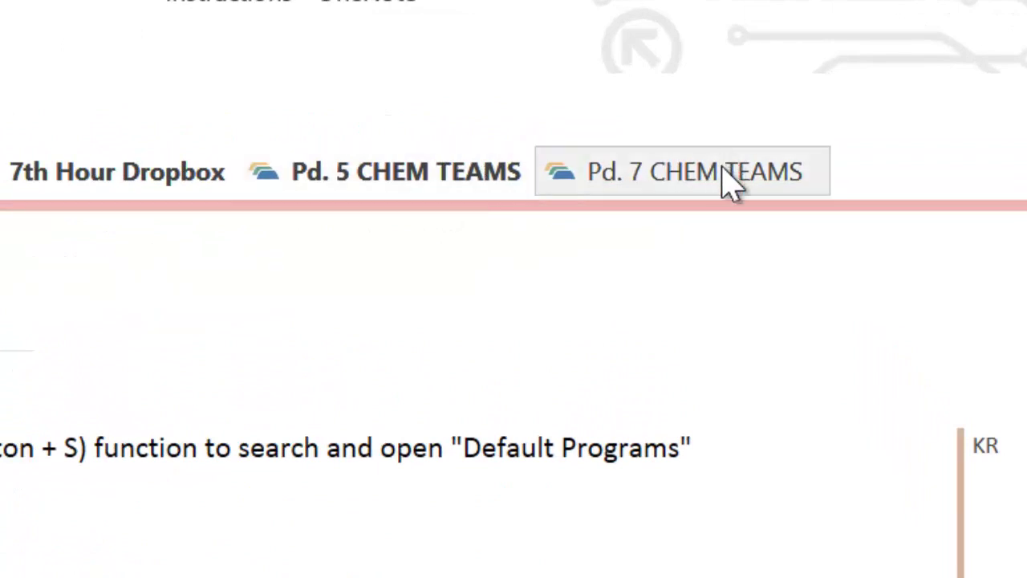
- Open the Pd. 5 CHEM TEAMS group and look through the Team 4, 5, 6 and 7 sections
left_click(473, 183)
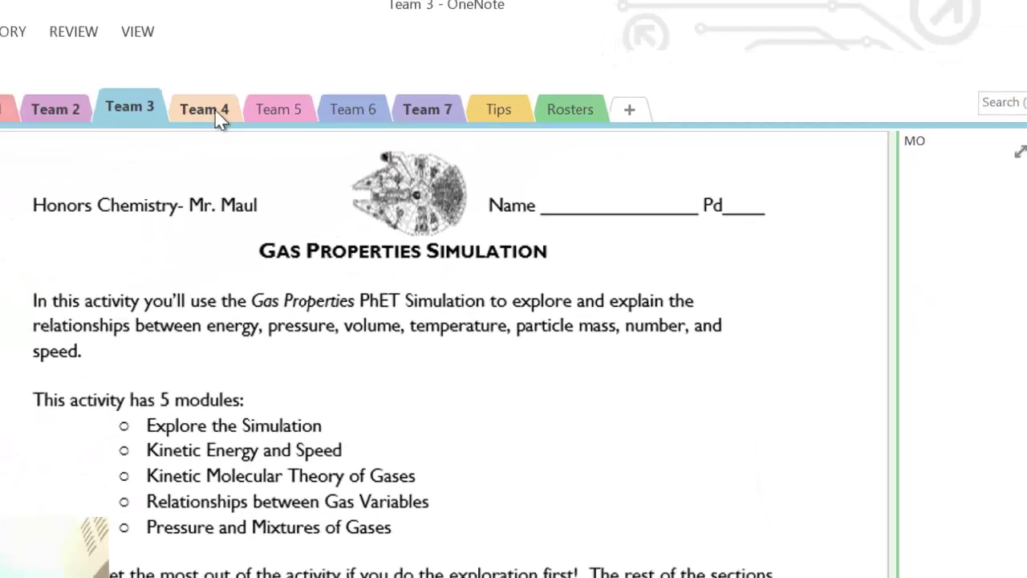
left_click(210, 110)
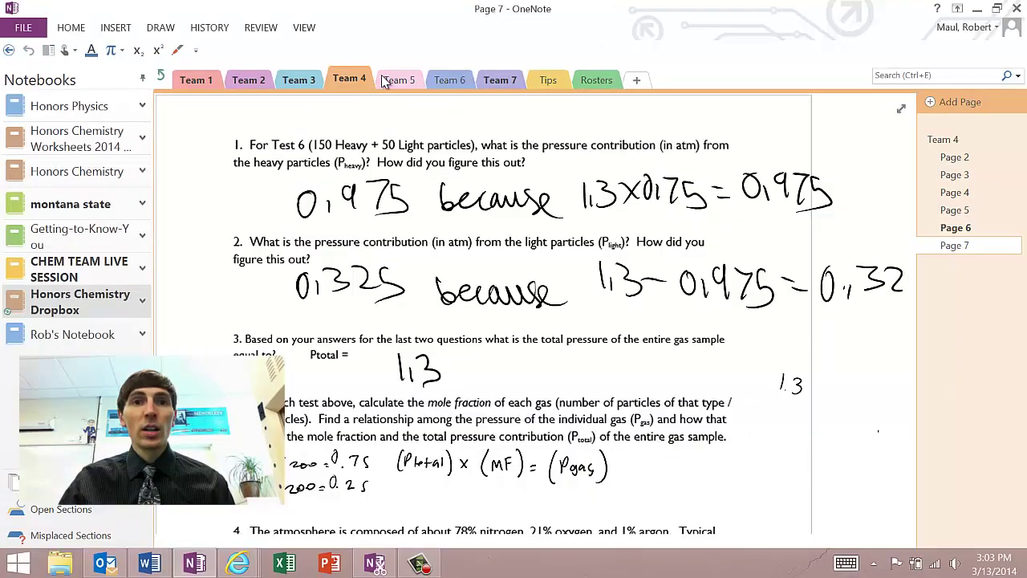
left_click(409, 81)
left_click(451, 80)
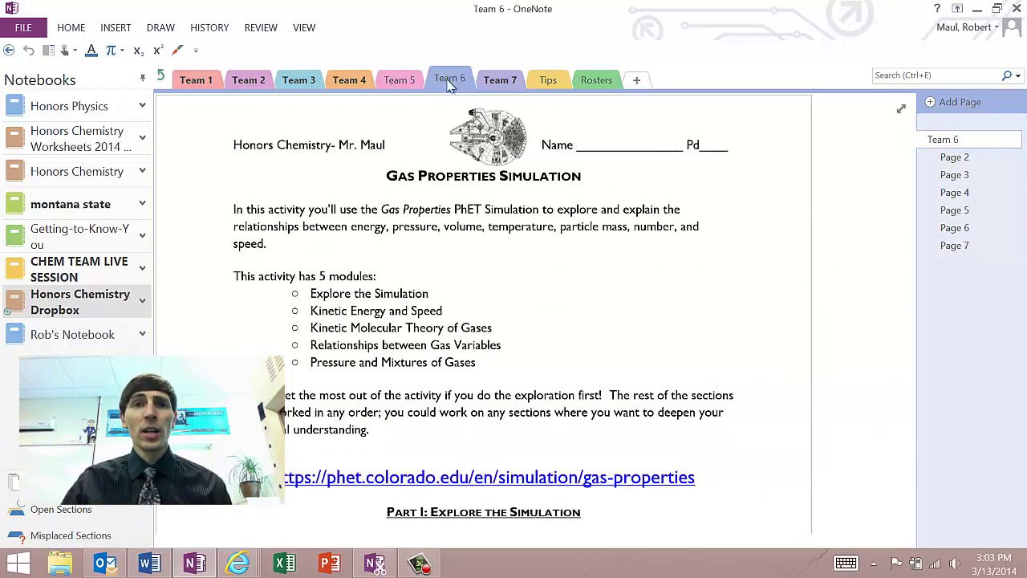
left_click(515, 83)
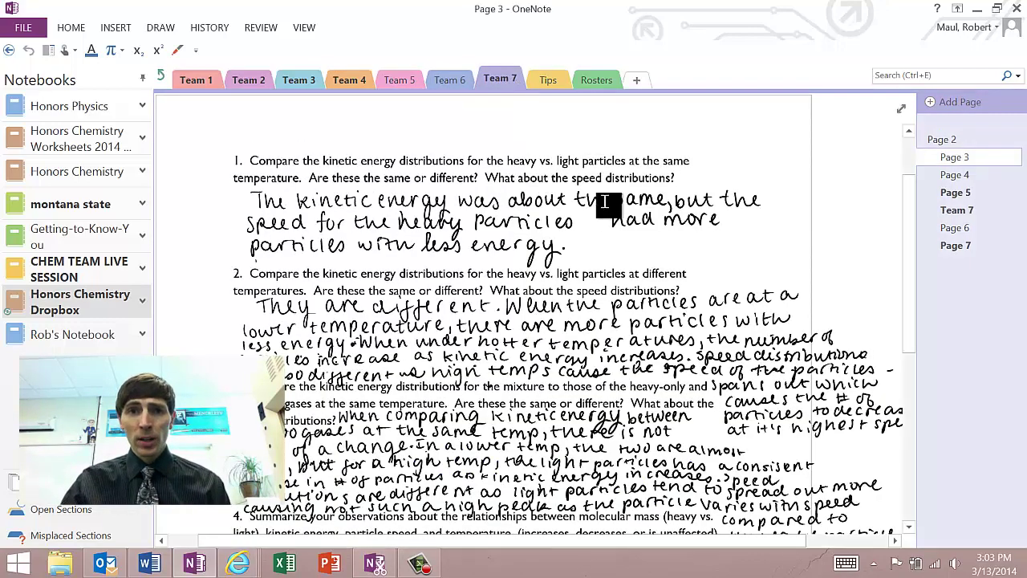
scroll(606, 203, "down", 3)
scroll(607, 201, "up", 3)
scroll(560, 167, "down", 2)
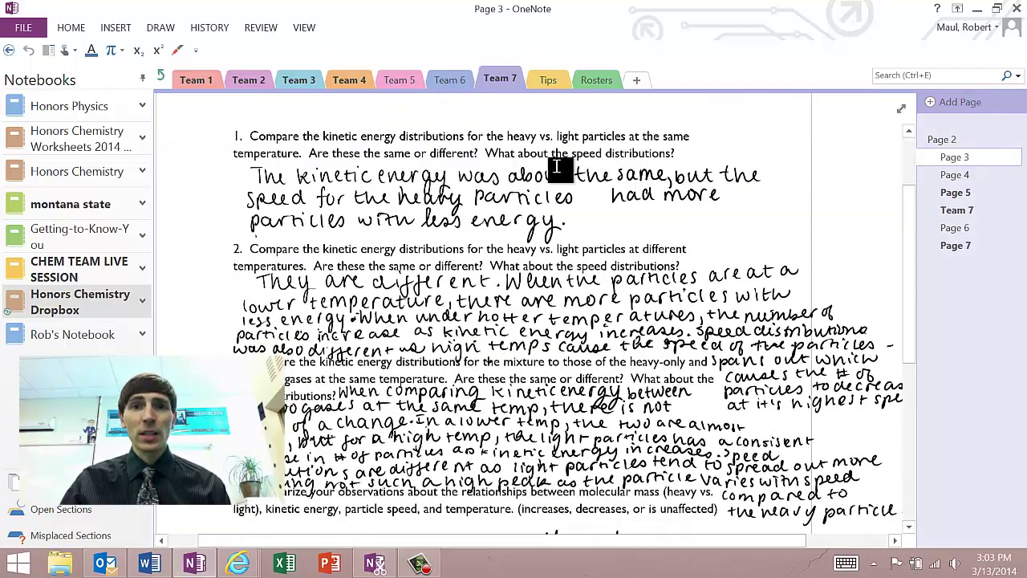
scroll(551, 165, "up", 2)
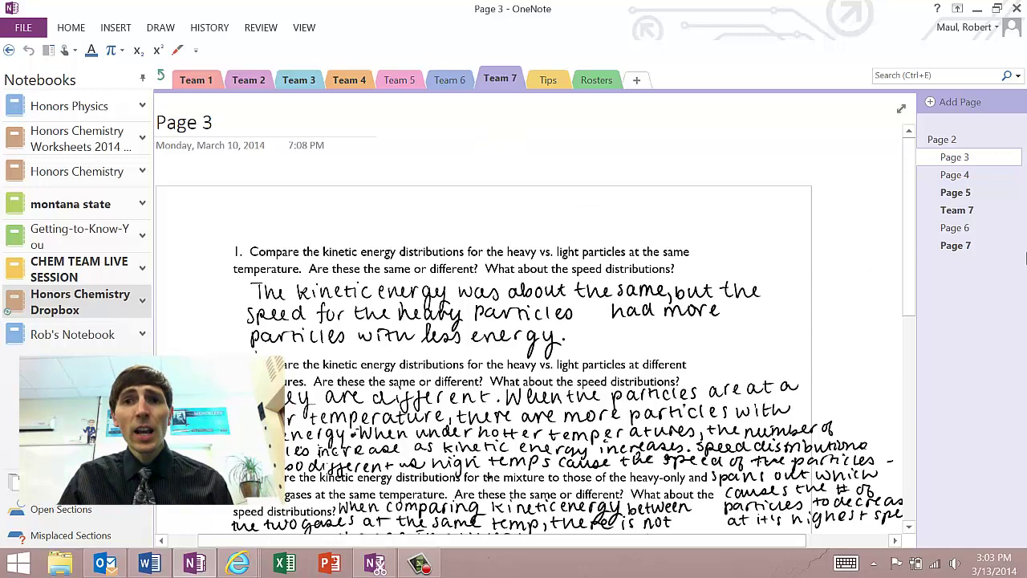
- Page through Team 7's Pages 3 to 7, settling on Page 5
left_click(974, 176)
left_click(972, 195)
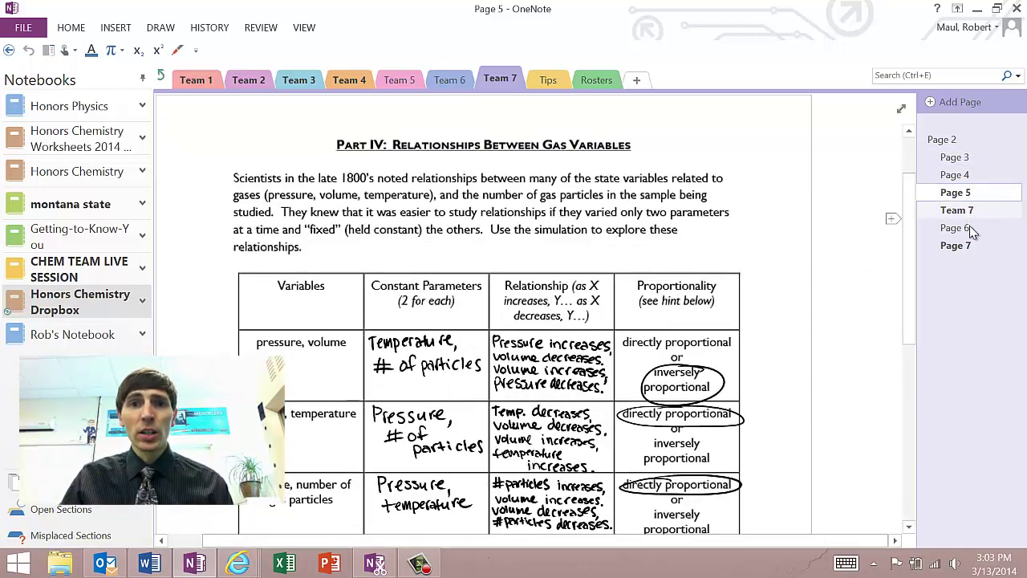
left_click(963, 211)
left_click(967, 229)
left_click(967, 246)
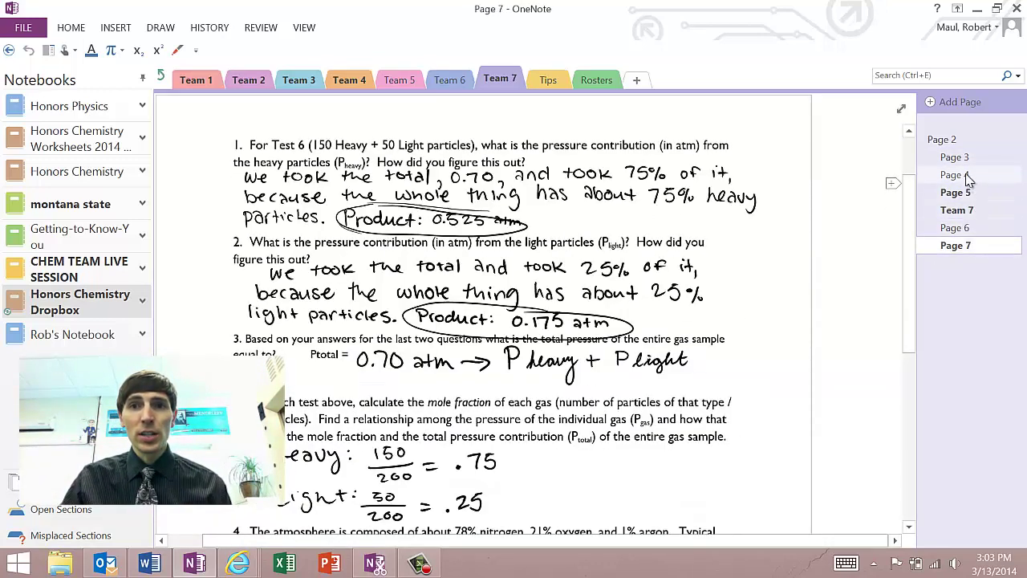
left_click(966, 157)
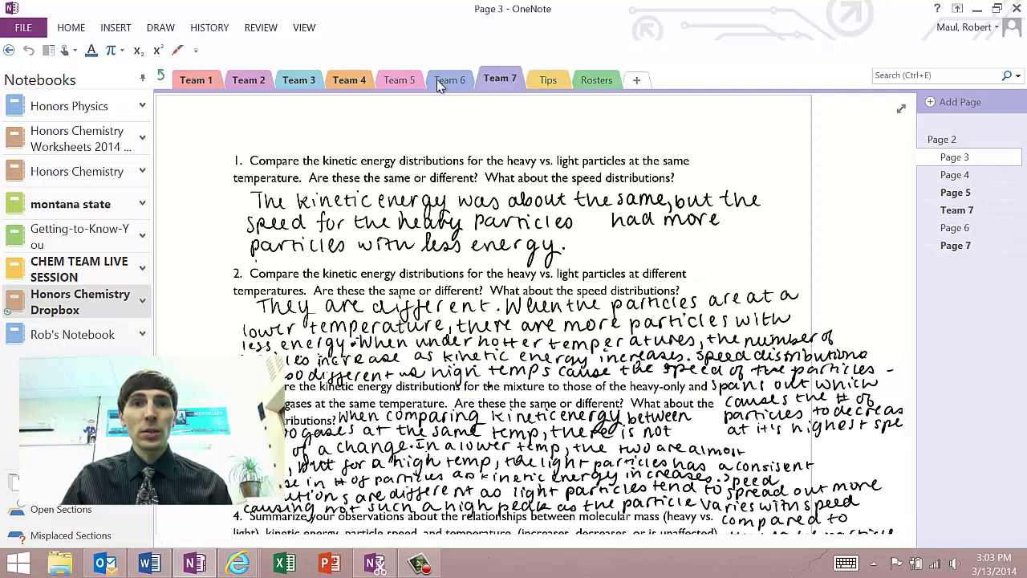
left_click(962, 199)
- Inspect Page 5's worksheet printout picture and dismiss its options menu
scroll(854, 317, "down", 4)
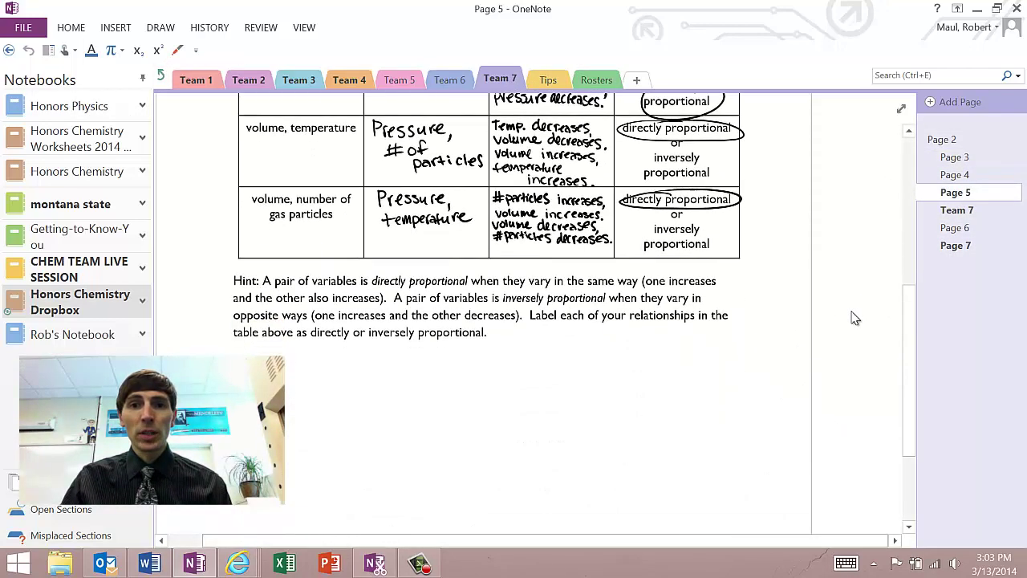
scroll(855, 317, "up", 3)
right_click(799, 260)
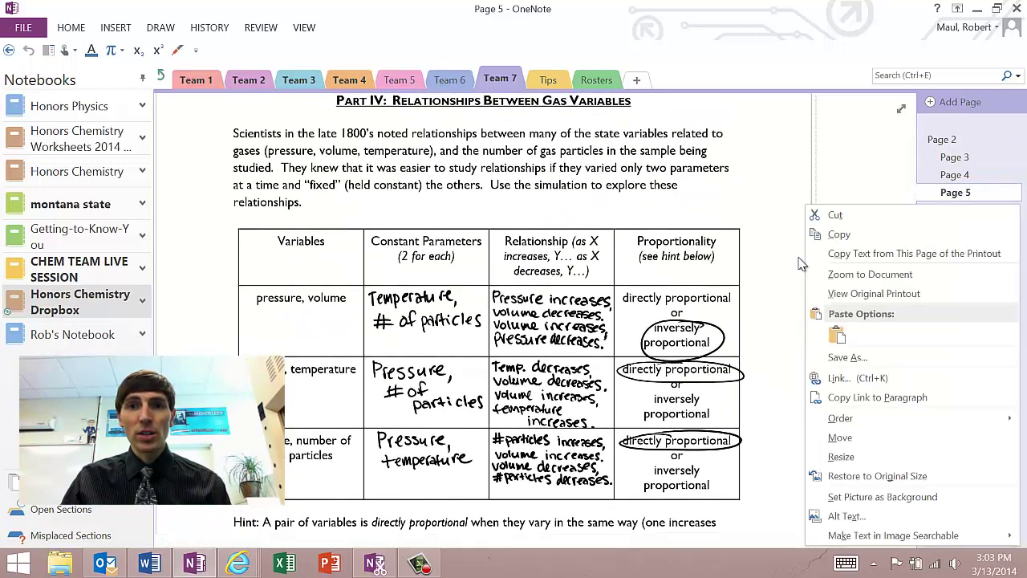
left_click(854, 156)
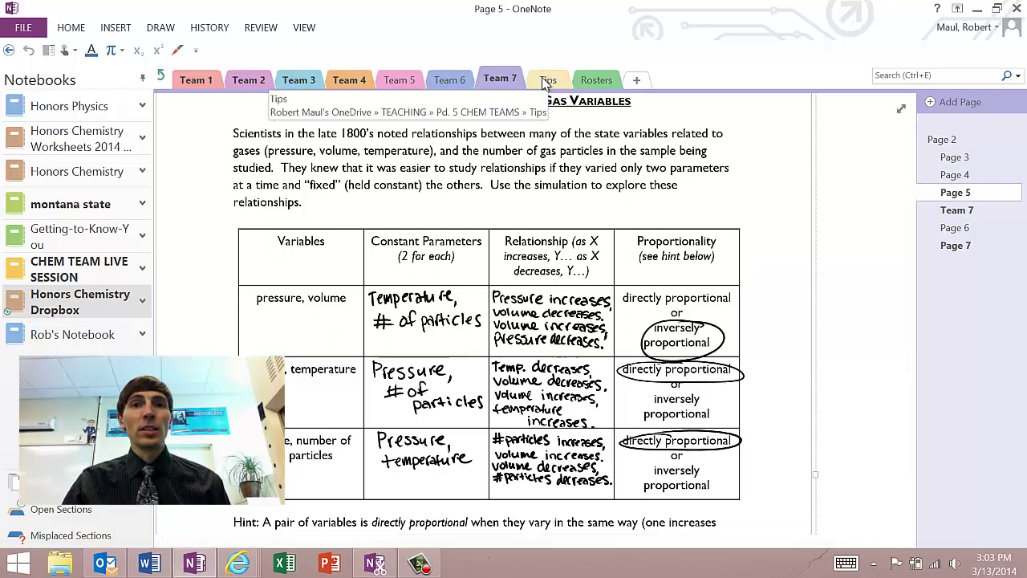
- Browse the Pd. 7 CHEM TEAMS Team 5 and Team 4 sections, leaving the password prompt unanswered
left_click(189, 80)
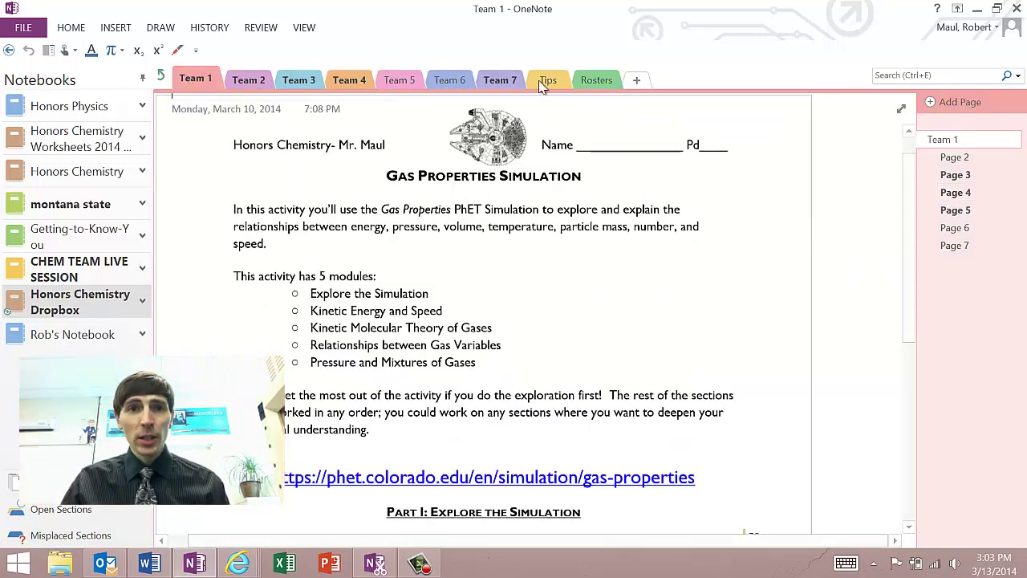
left_click(162, 77)
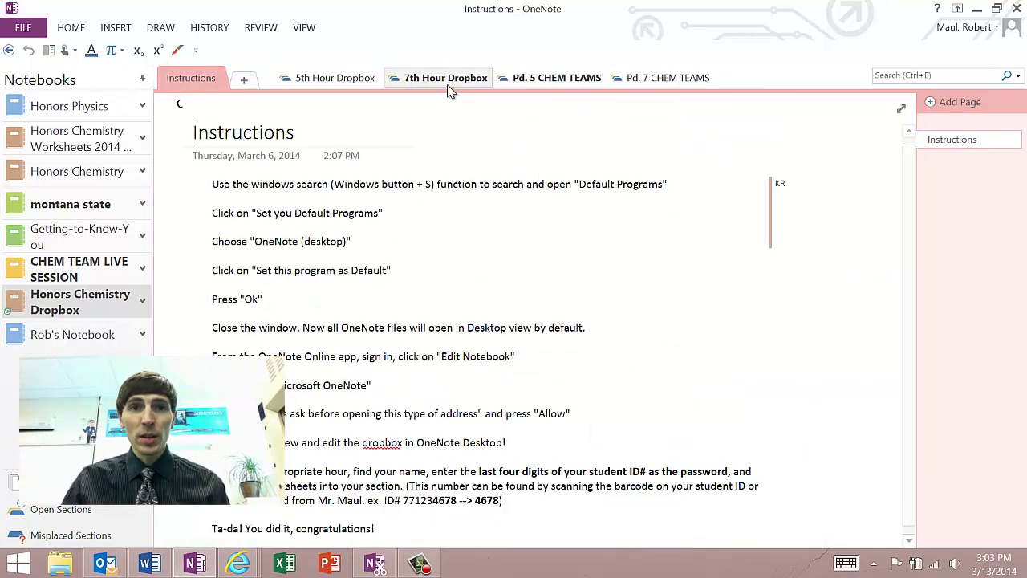
left_click(676, 78)
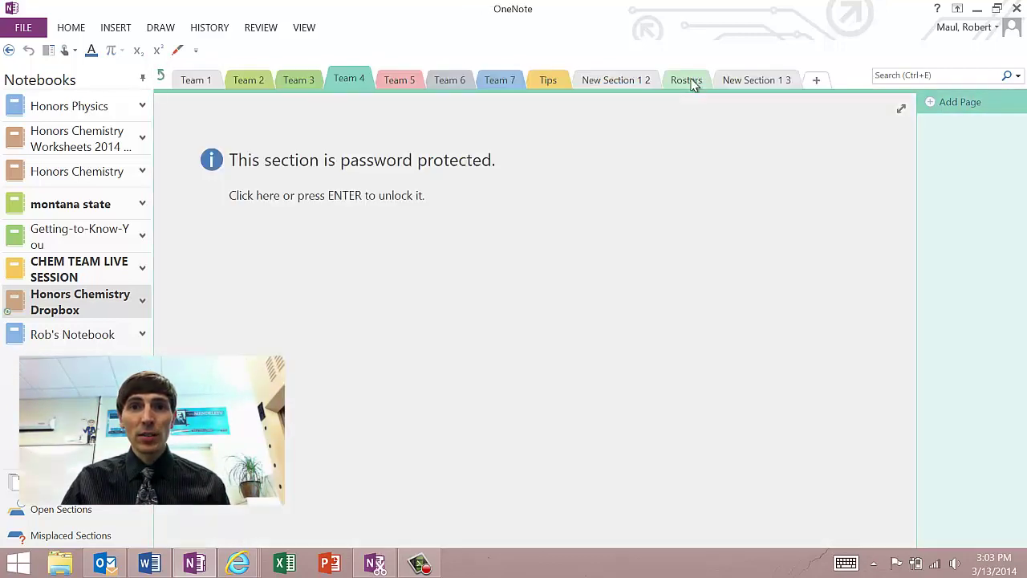
left_click(401, 82)
left_click(353, 82)
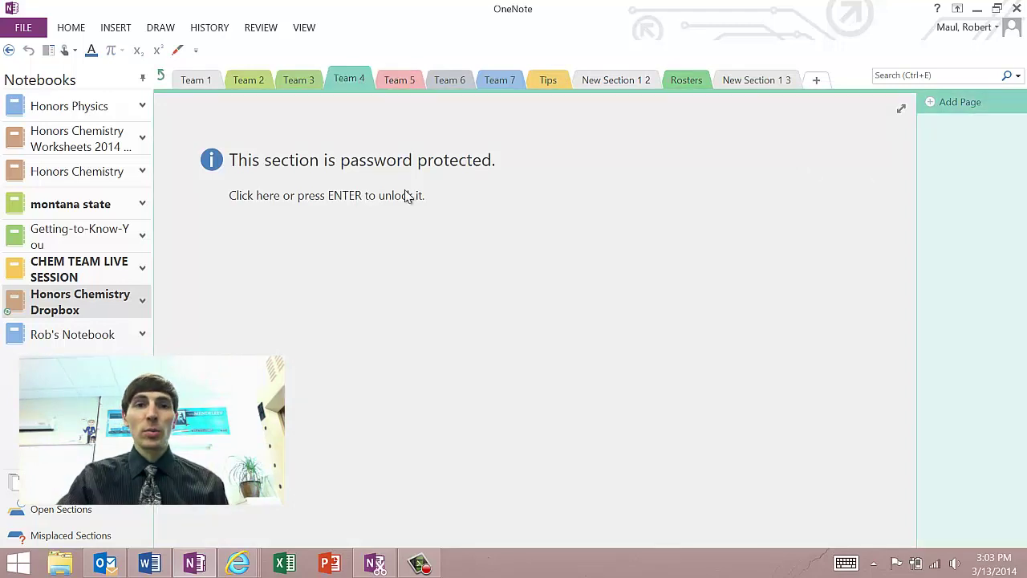
left_click(408, 197)
left_click(602, 193)
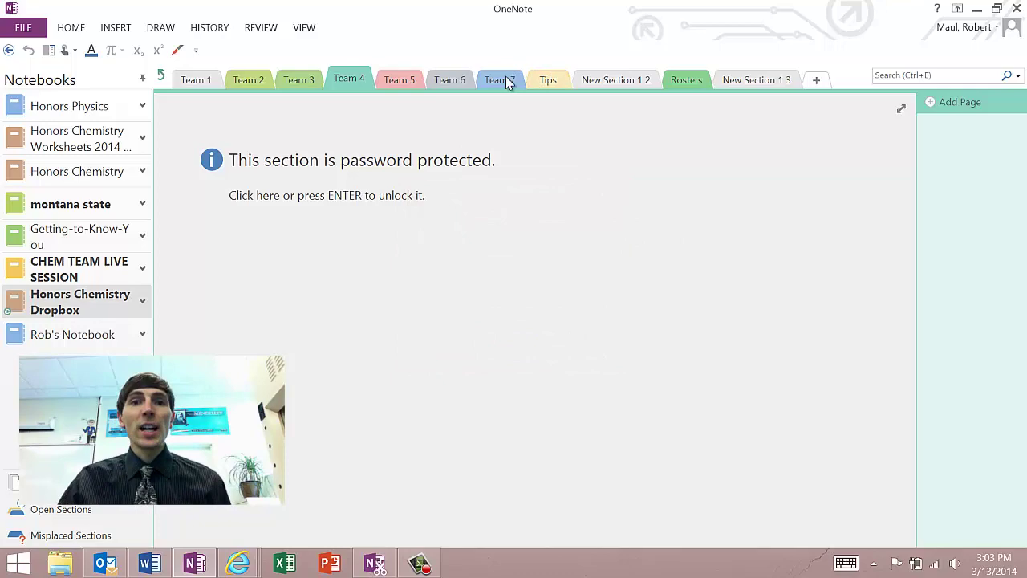
- Return to the notebook's top level and open Team 1 of Pd. 5 CHEM TEAMS
left_click(161, 78)
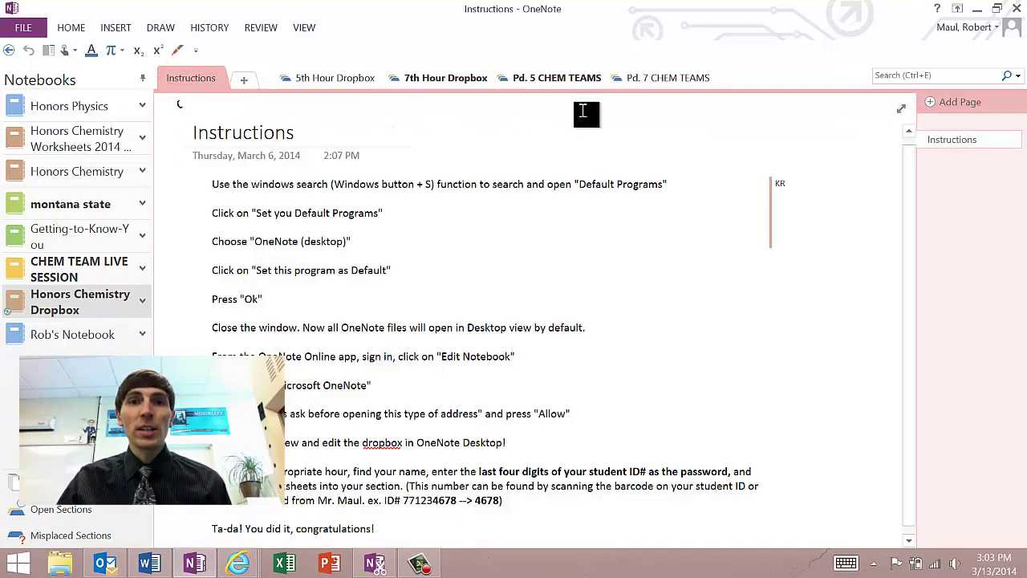
left_click(571, 80)
scroll(642, 247, "down", 10)
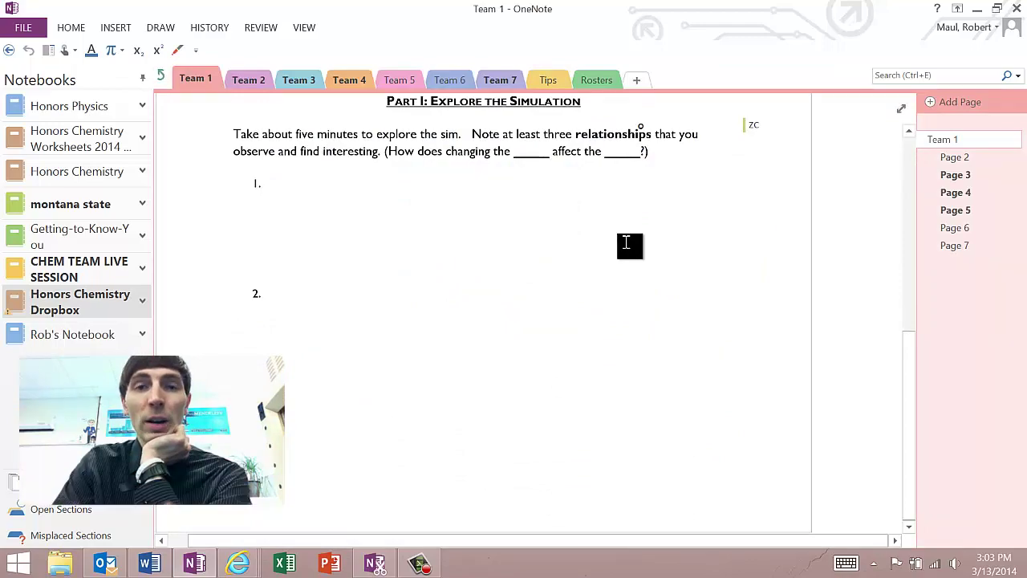
left_click(900, 111)
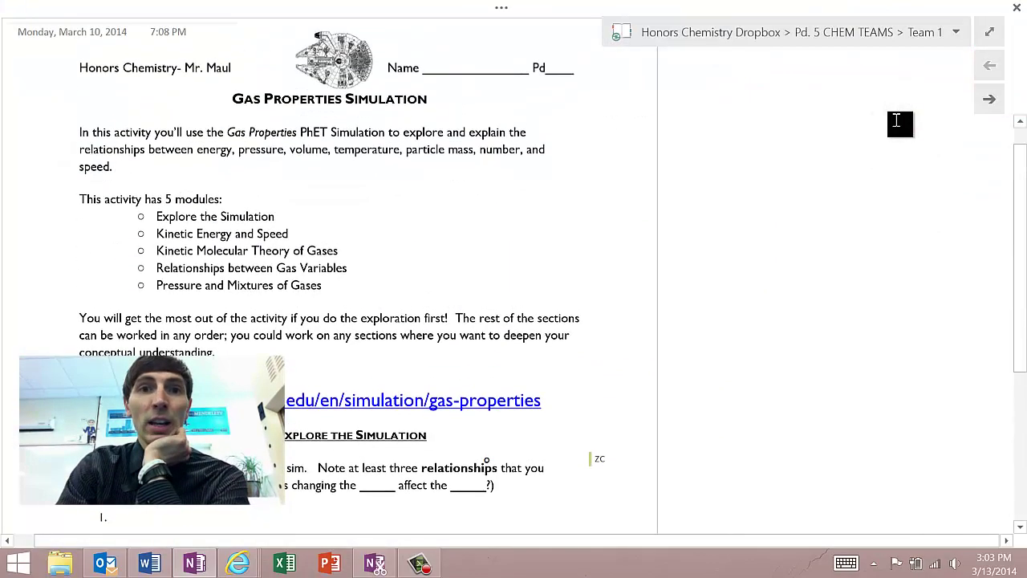
scroll(513, 288, "up", 5)
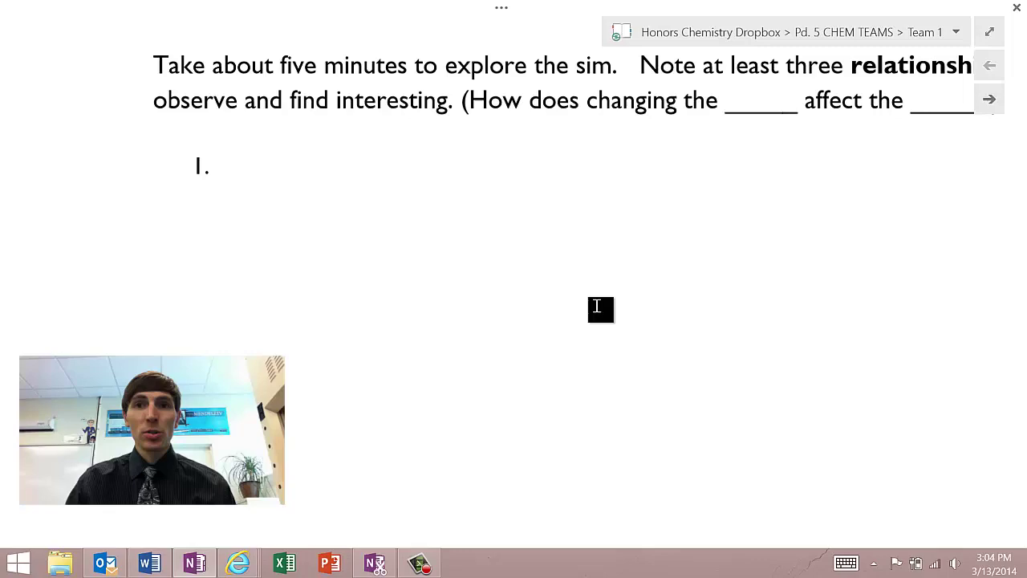
mouse_move(1018, 11)
left_click(991, 33)
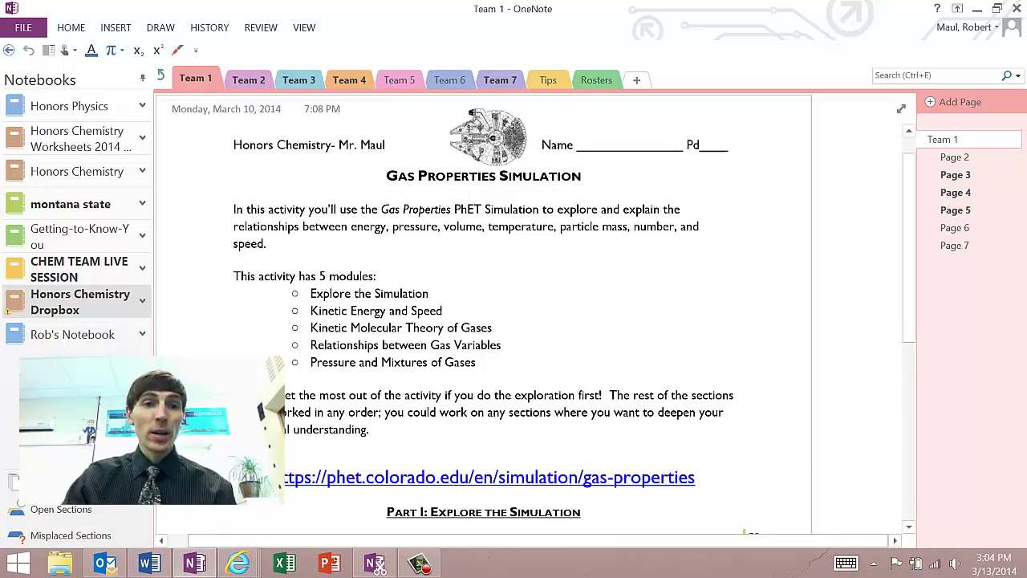
- Bring the Haiku LMS Ch. 10 & 11 course page to the front and refresh it
mouse_move(249, 568)
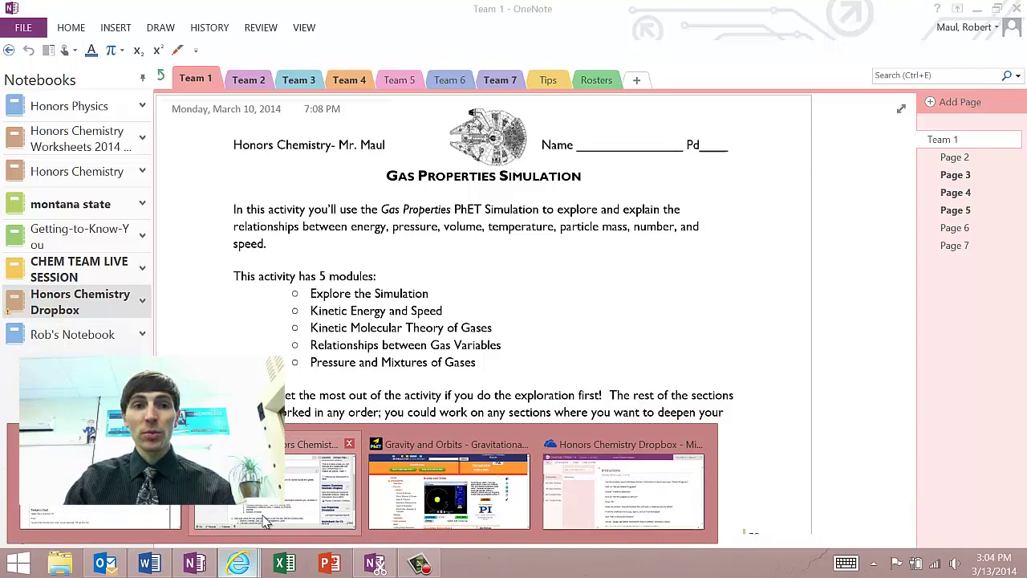
left_click(321, 473)
scroll(676, 308, "up", 3)
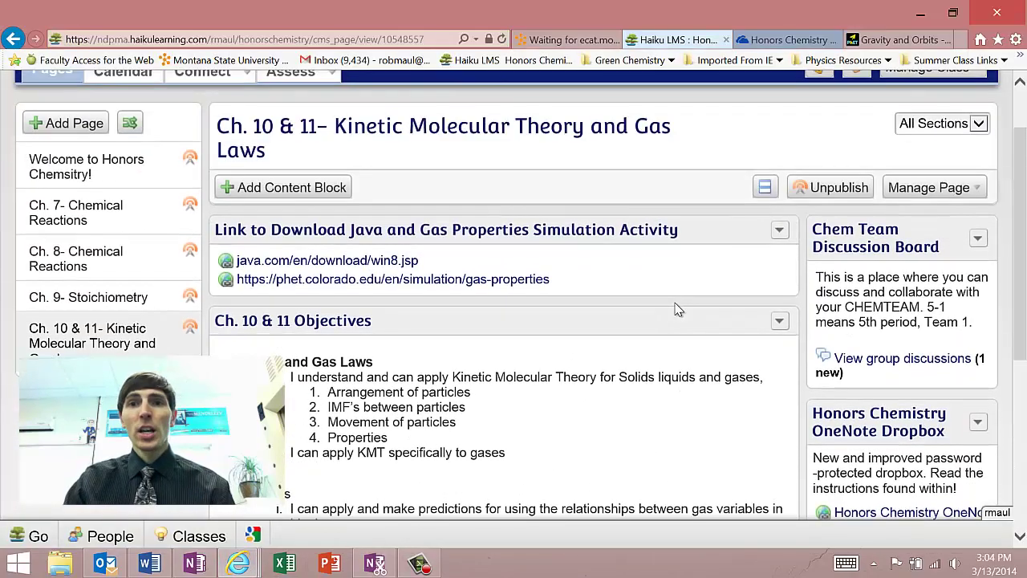
key("F5")
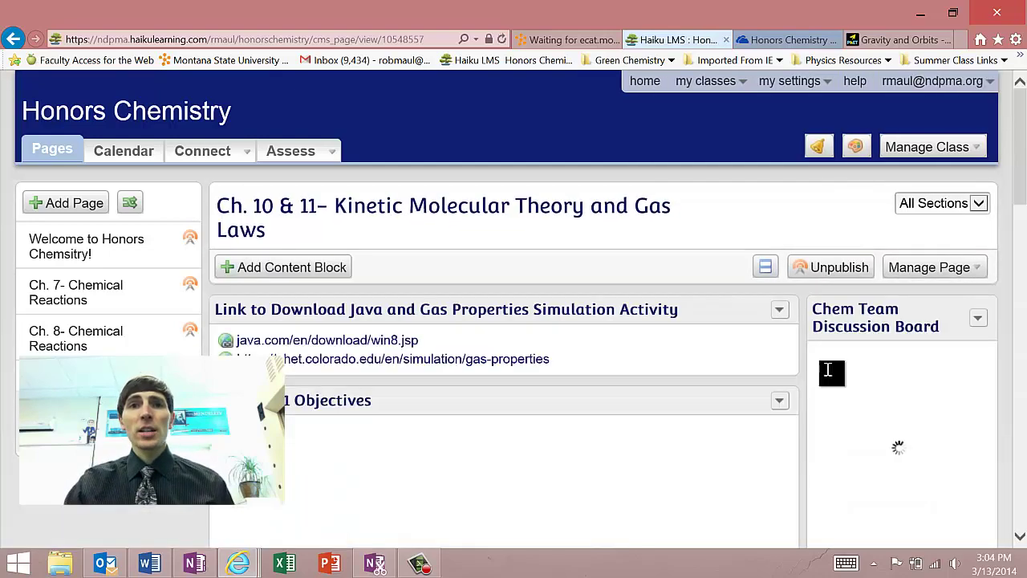
- Scroll down and open View group discussions for the Chem Teams
scroll(837, 374, "down", 1)
scroll(837, 373, "down", 1)
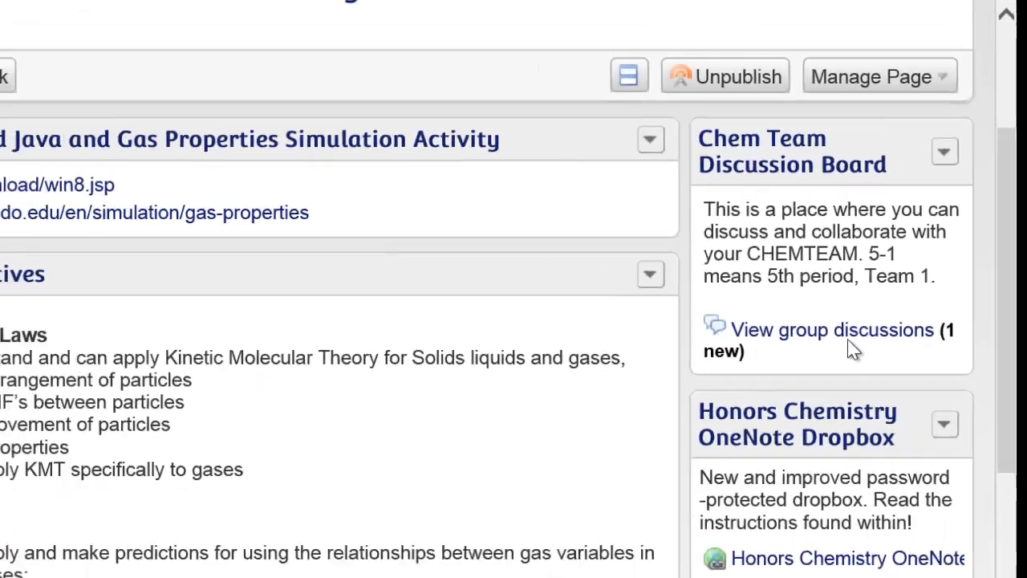
left_click(678, 434)
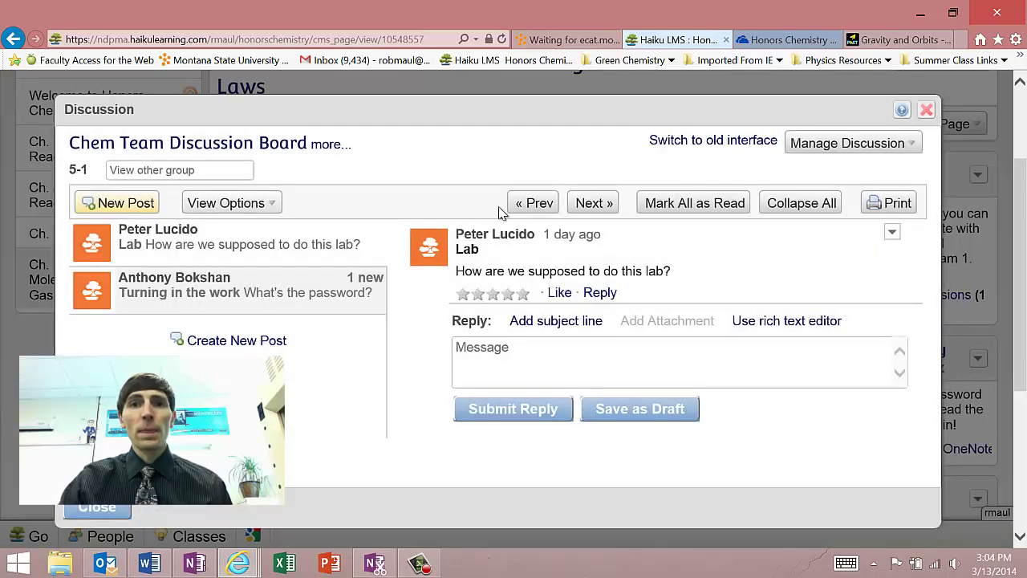
- Review group 5-1's board, checking its sort options and expanding its full description
double_click(85, 169)
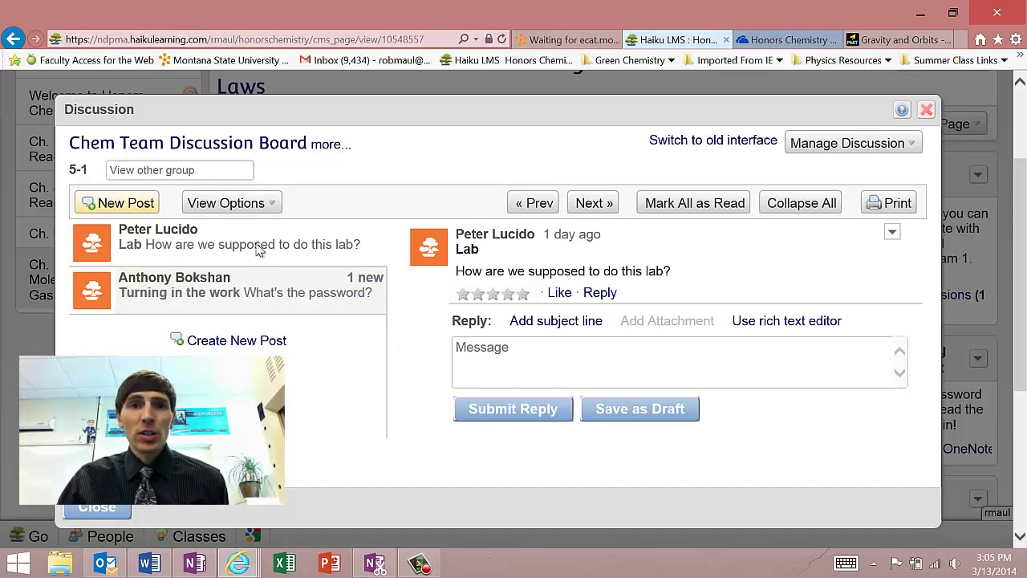
left_click(222, 205)
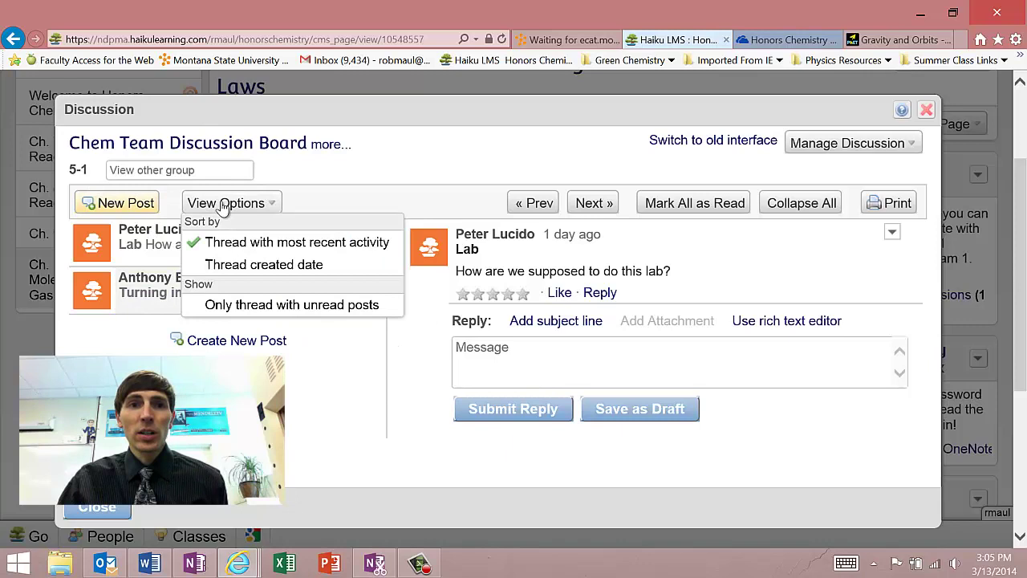
left_click(335, 185)
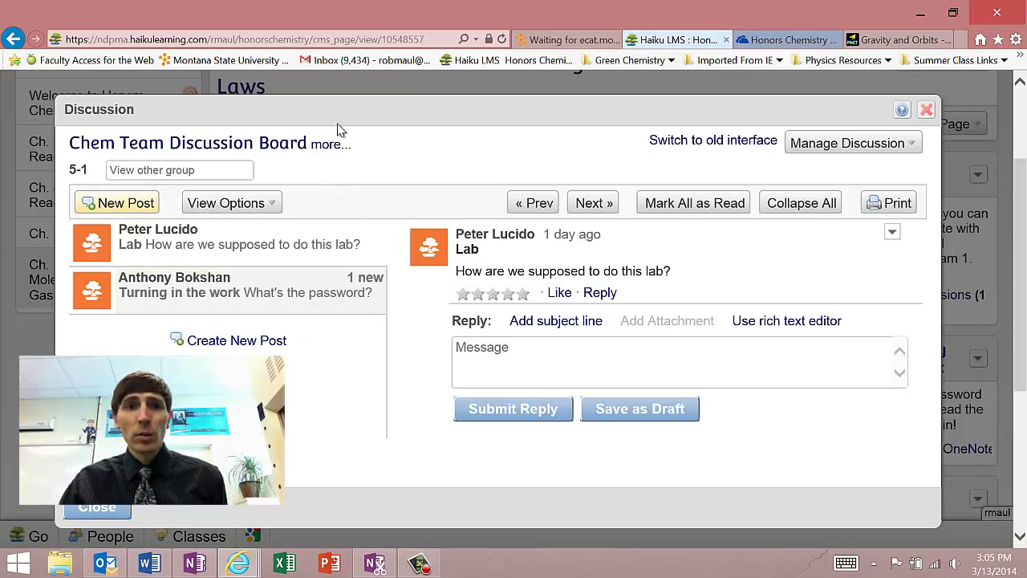
left_click(329, 145)
scroll(356, 208, "down", 1)
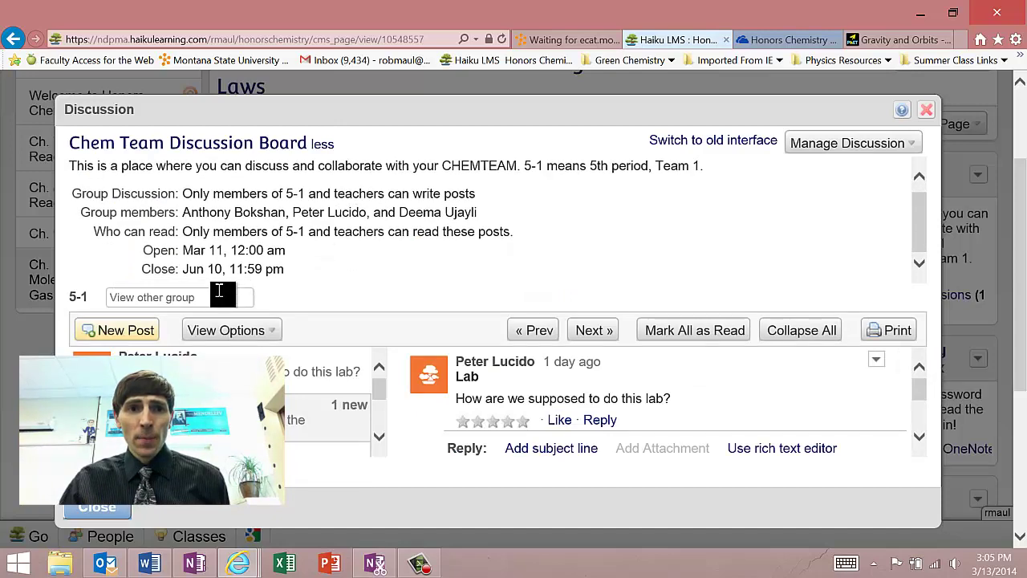
left_click(211, 298)
left_click(322, 146)
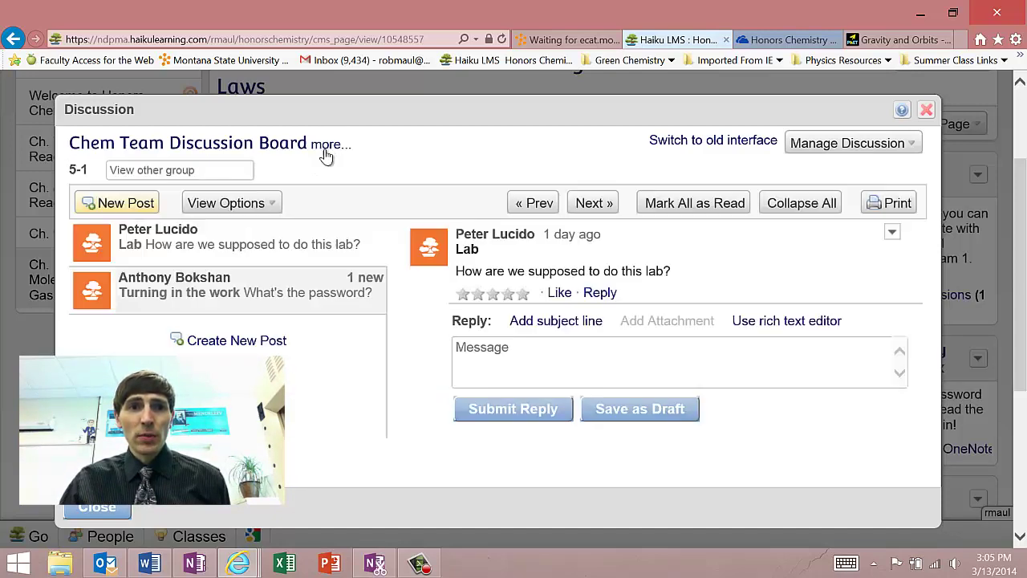
left_click(327, 145)
- Choose group 7-3 from the other-groups list to view its empty board
left_click(205, 296)
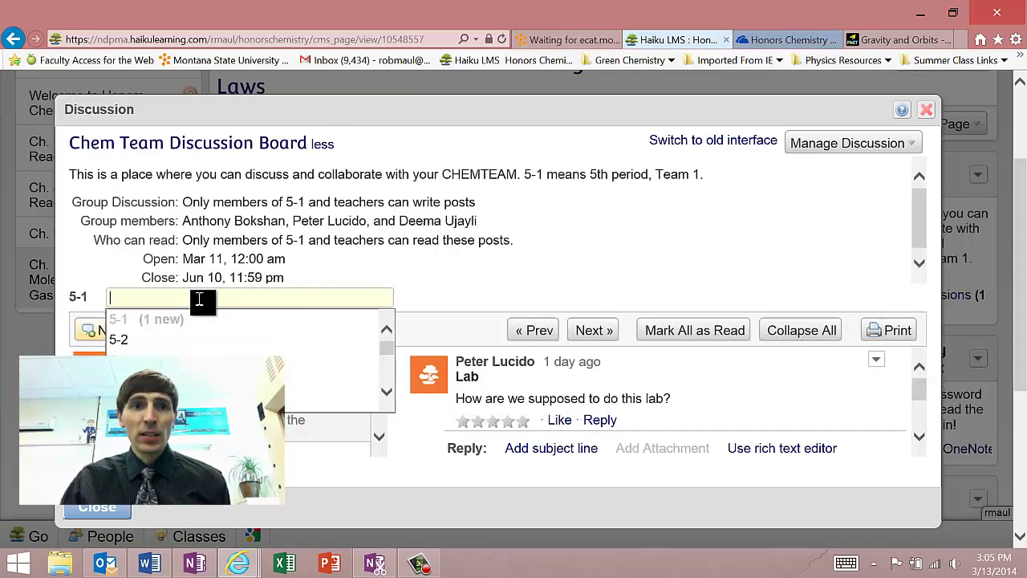
scroll(181, 349, "down", 2)
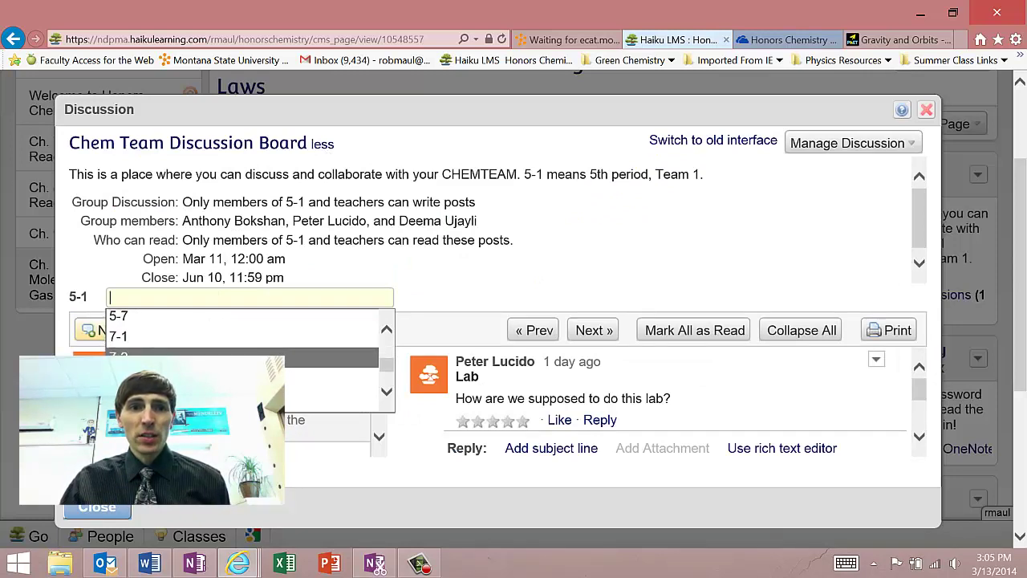
scroll(206, 353, "up", 2)
scroll(205, 354, "down", 2)
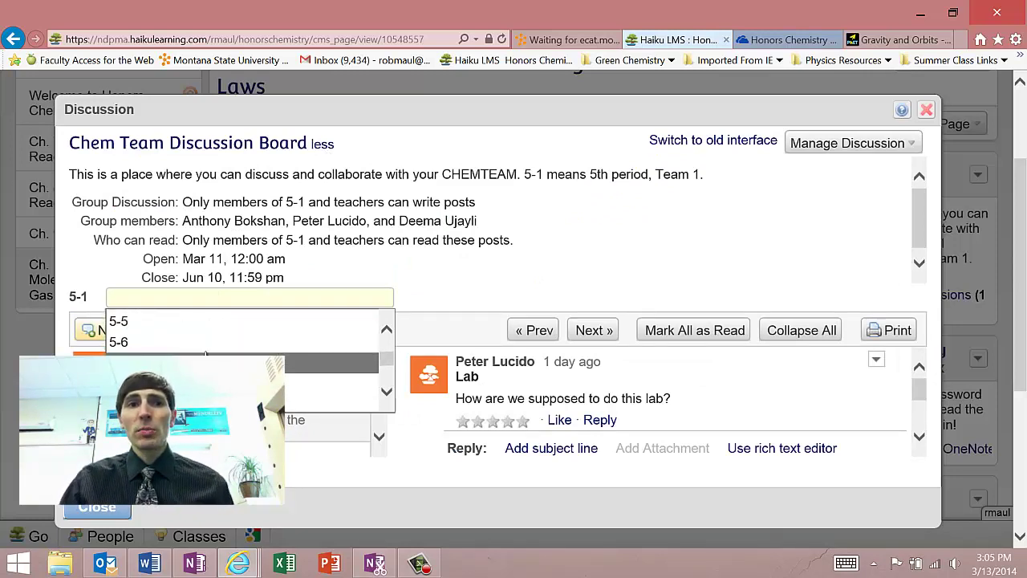
scroll(205, 354, "up", 3)
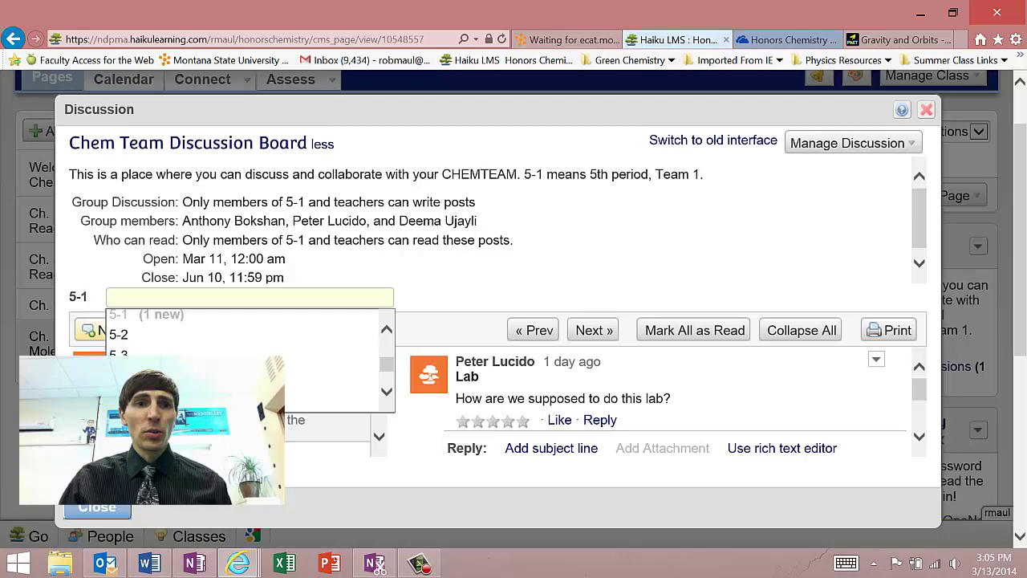
left_click(205, 354)
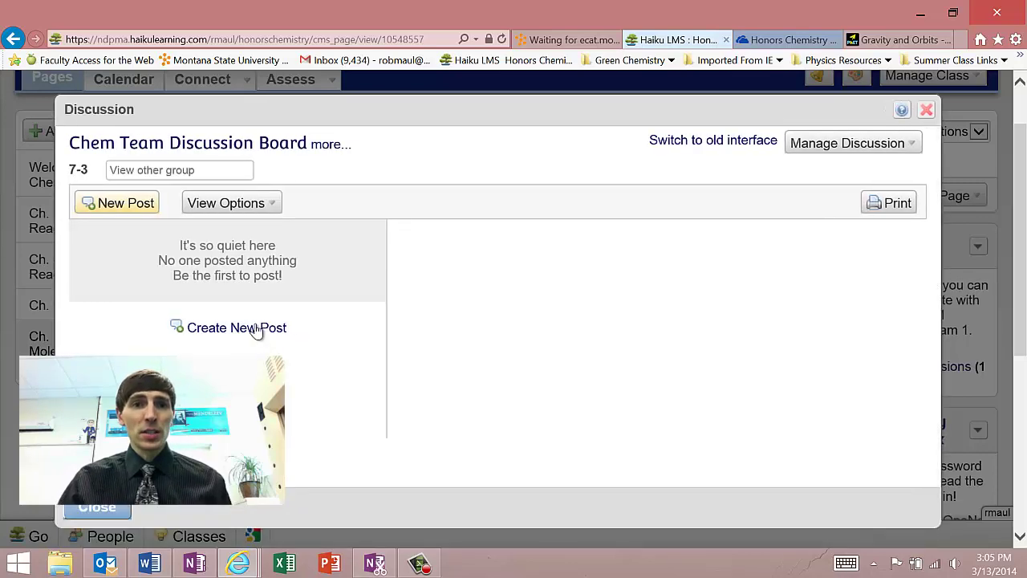
- Close the discussion and open Welcome to Honors Chemsitry!, scrolling to the Class Forum
left_click(926, 109)
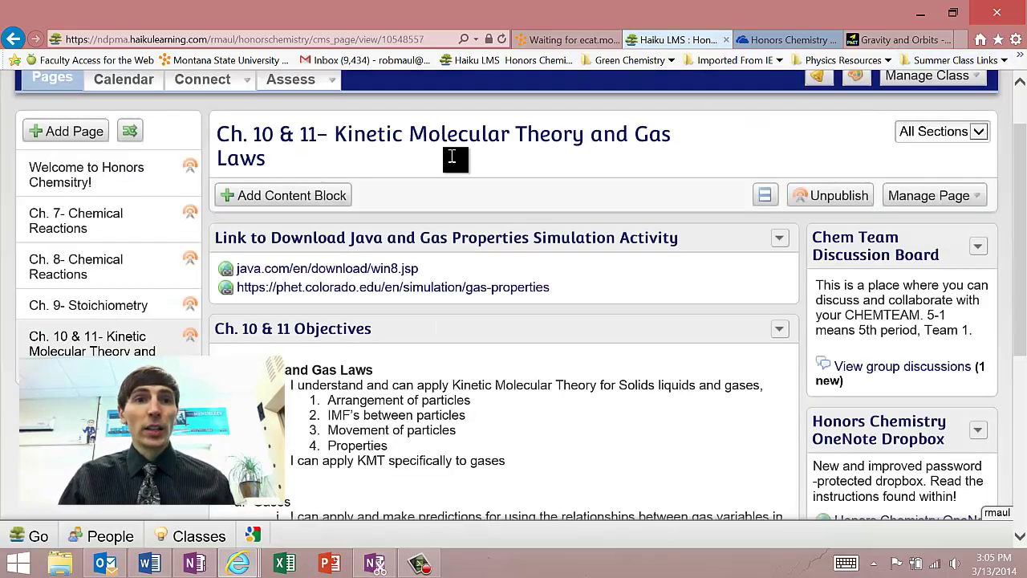
scroll(45, 166, "up", 2)
left_click(77, 255)
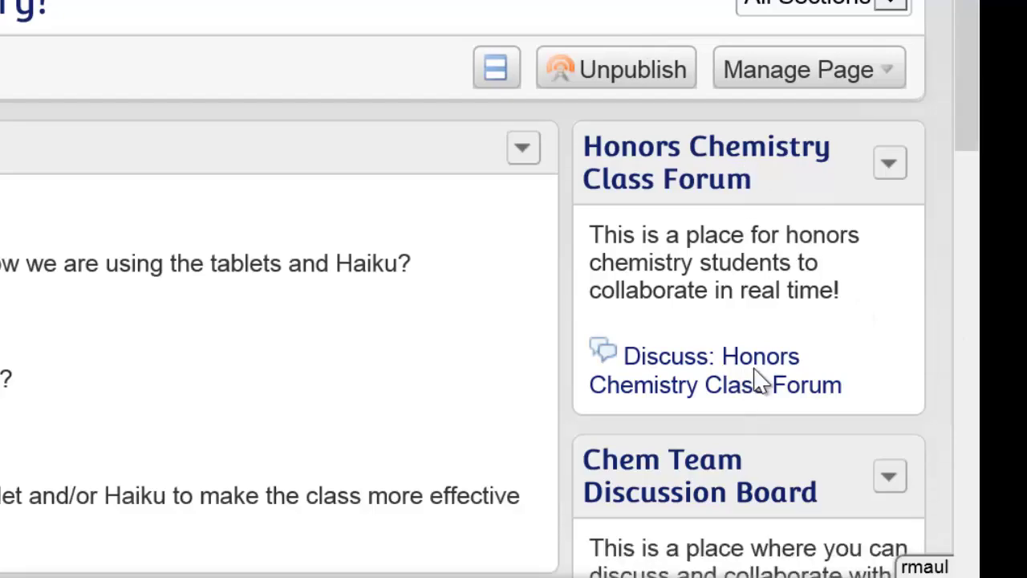
scroll(758, 284, "down", 2)
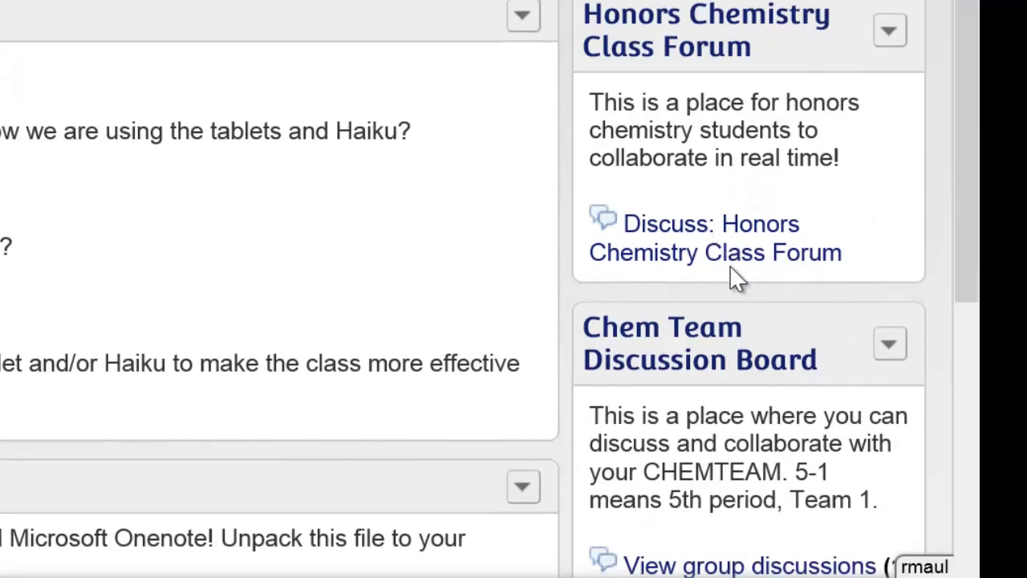